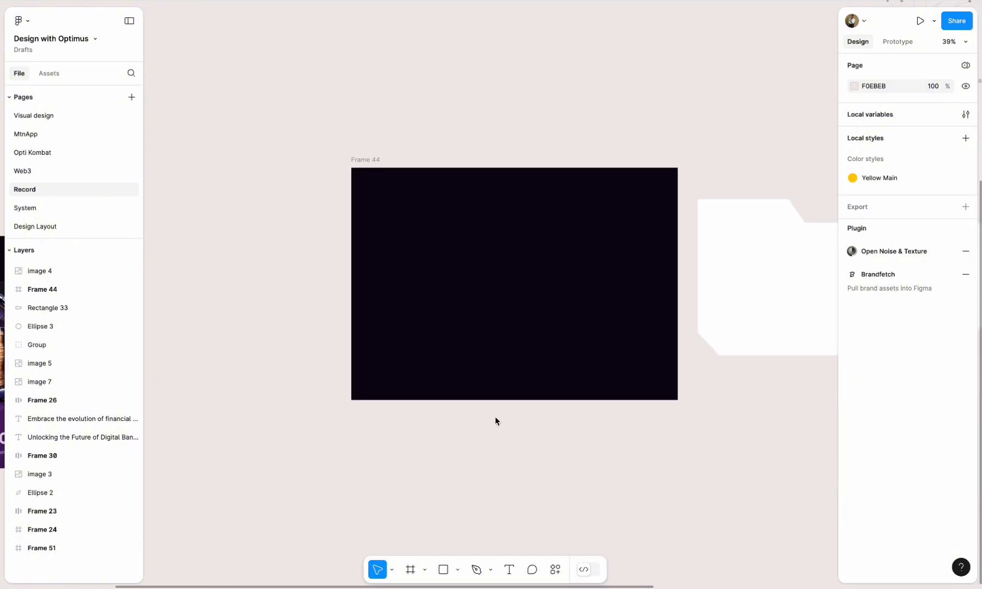
- Draw a rectangle about 1280 × 619 directly below the white notched shape, aligned to its left and right edges
{"action": "scroll", "coordinate": [459, 384], "scroll_direction": "right", "scroll_amount": 2}
{"action": "scroll", "coordinate": [457, 381], "scroll_direction": "up", "scroll_amount": 3}
{"action": "scroll", "coordinate": [457, 360], "scroll_direction": "down", "scroll_amount": 1}
{"action": "left_click", "coordinate": [752, 217]}
{"action": "scroll", "coordinate": [752, 217], "scroll_direction": "right", "scroll_amount": 5}
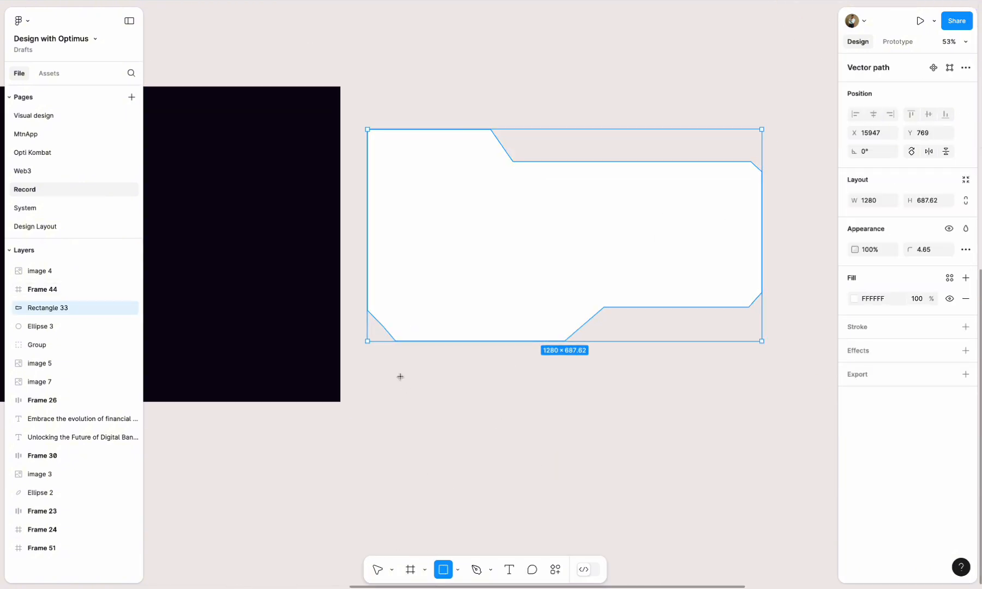
{"action": "left_click_drag", "start_coordinate": [367, 368], "coordinate": [762, 540]}
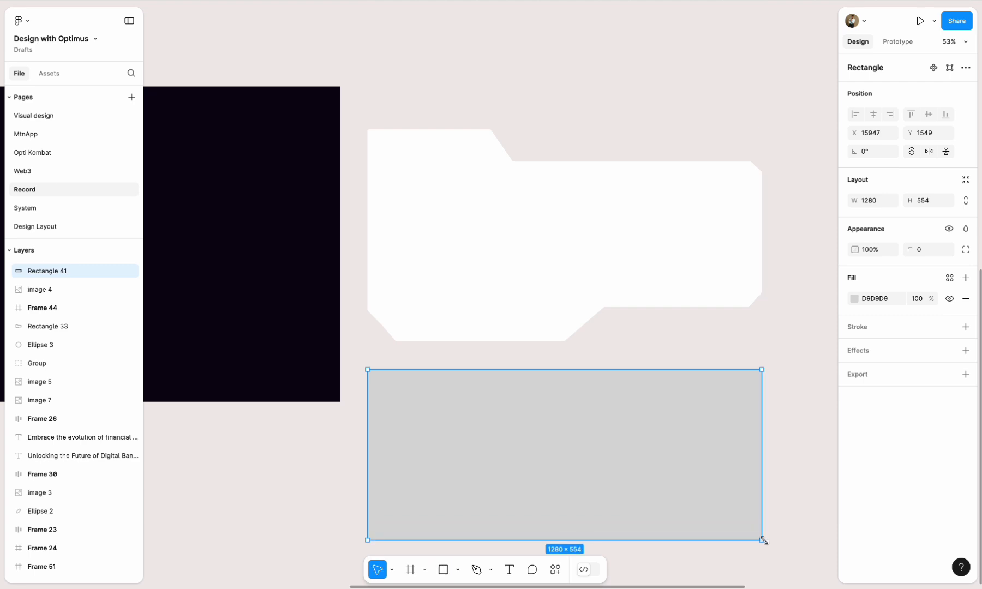
{"action": "scroll", "coordinate": [562, 429], "scroll_direction": "down", "scroll_amount": 2}
{"action": "scroll", "coordinate": [562, 428], "scroll_direction": "right", "scroll_amount": 1}
{"action": "left_click_drag", "start_coordinate": [539, 453], "coordinate": [539, 473]}
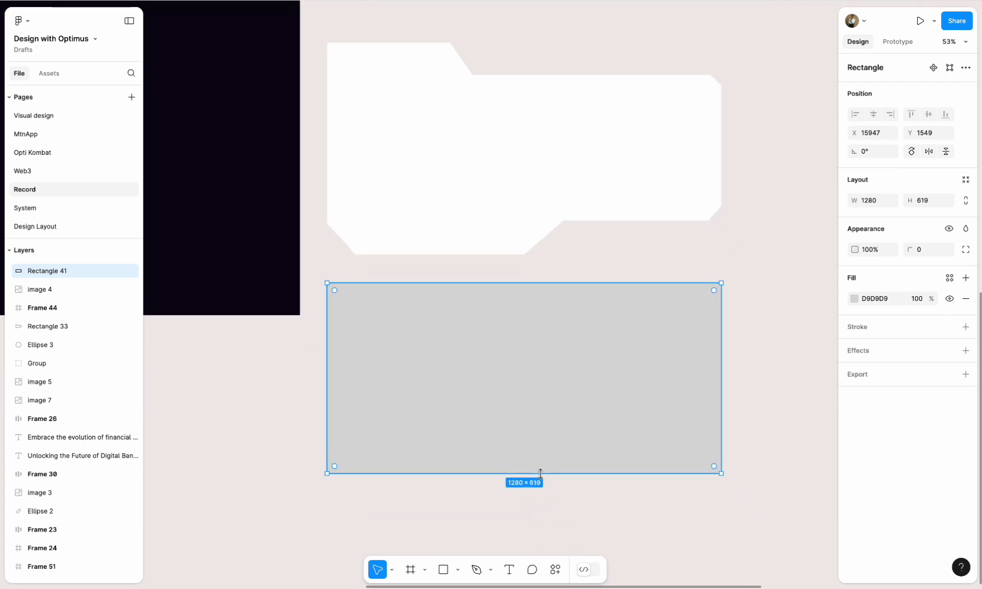
- Reshape the new rectangle's points to form an angled step down along its top edge and a cut lower-right corner
{"action": "left_click", "coordinate": [949, 68]}
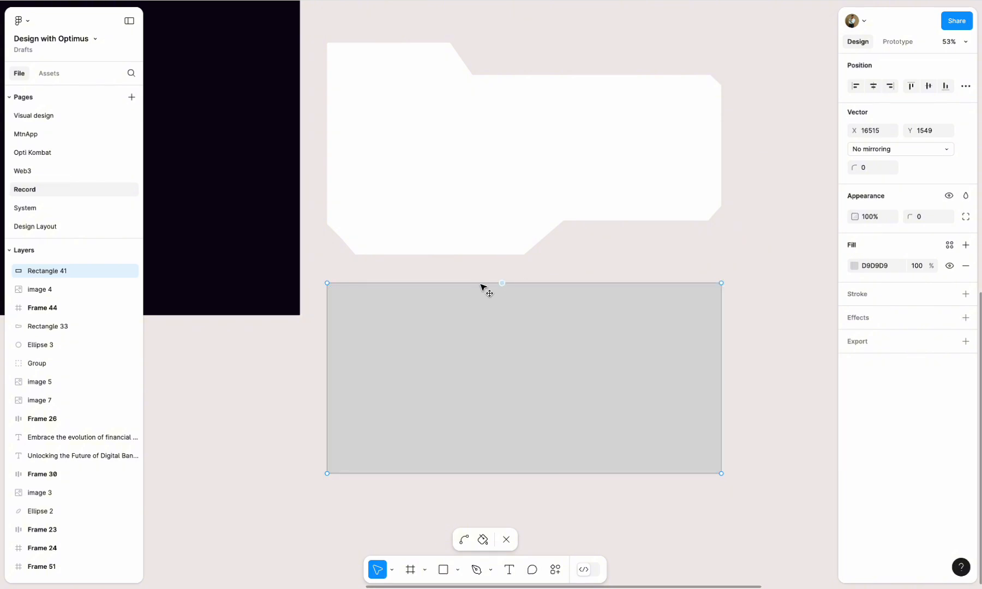
{"action": "left_click", "coordinate": [449, 284]}
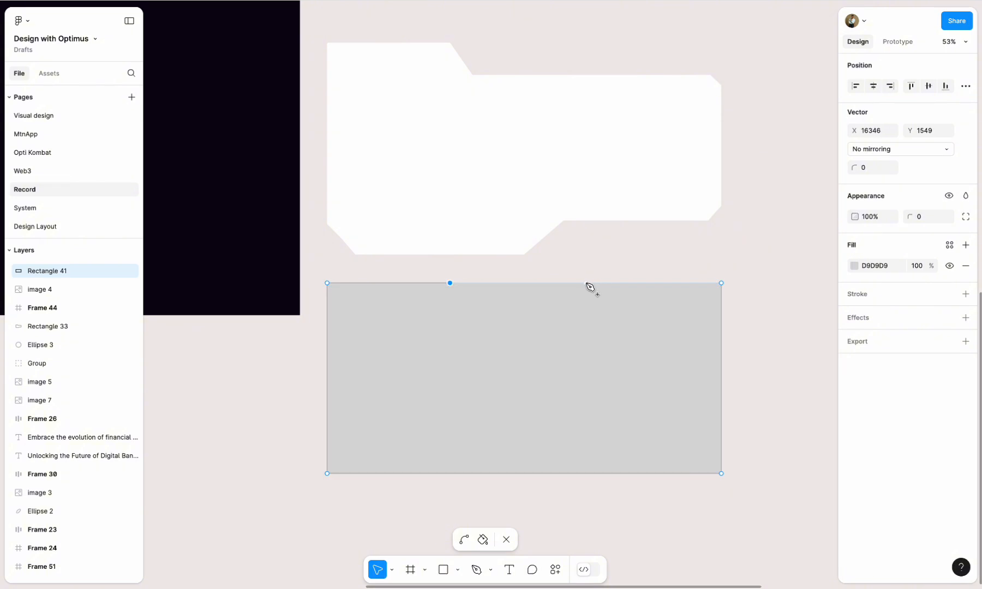
{"action": "left_click_drag", "start_coordinate": [480, 282], "coordinate": [486, 304]}
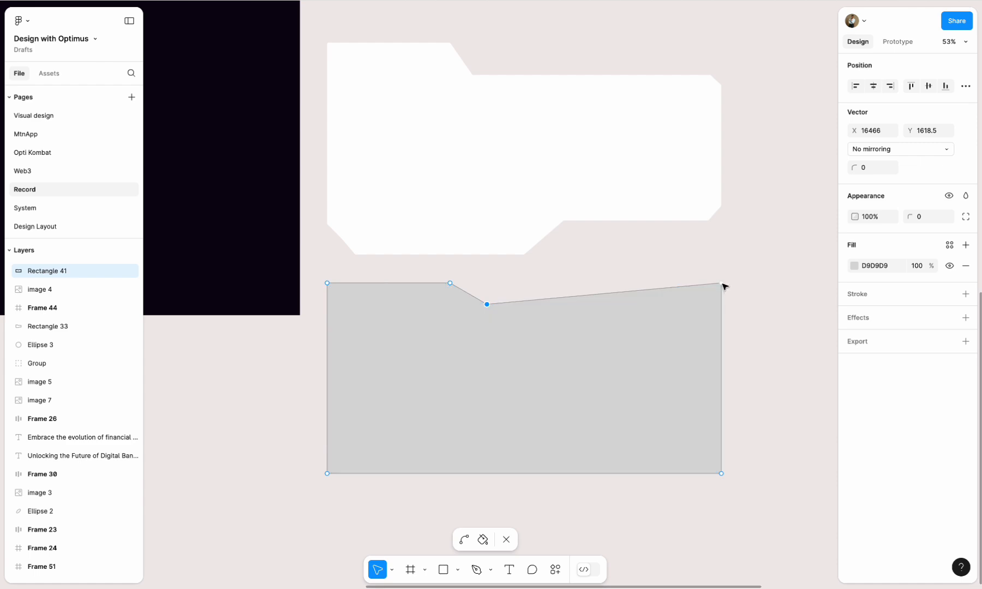
{"action": "left_click_drag", "start_coordinate": [721, 283], "coordinate": [722, 304]}
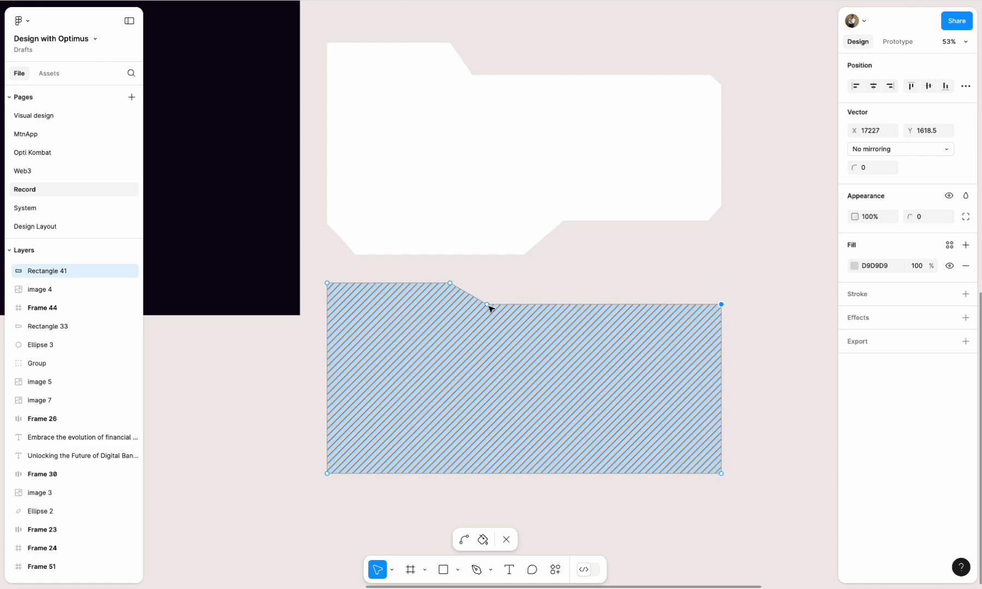
{"action": "left_click_drag", "start_coordinate": [487, 304], "coordinate": [485, 319]}
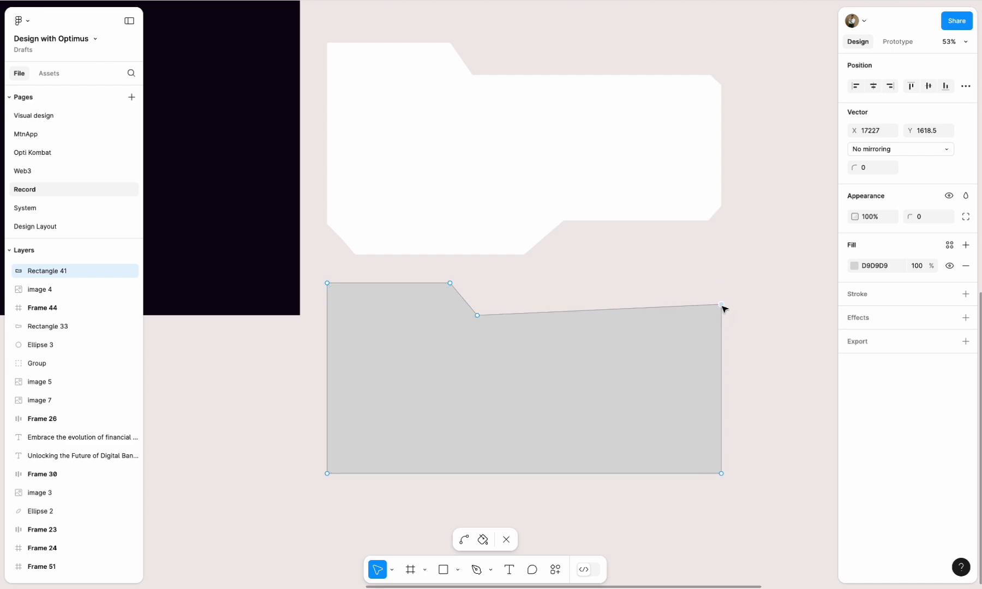
{"action": "left_click_drag", "start_coordinate": [722, 304], "coordinate": [722, 316]}
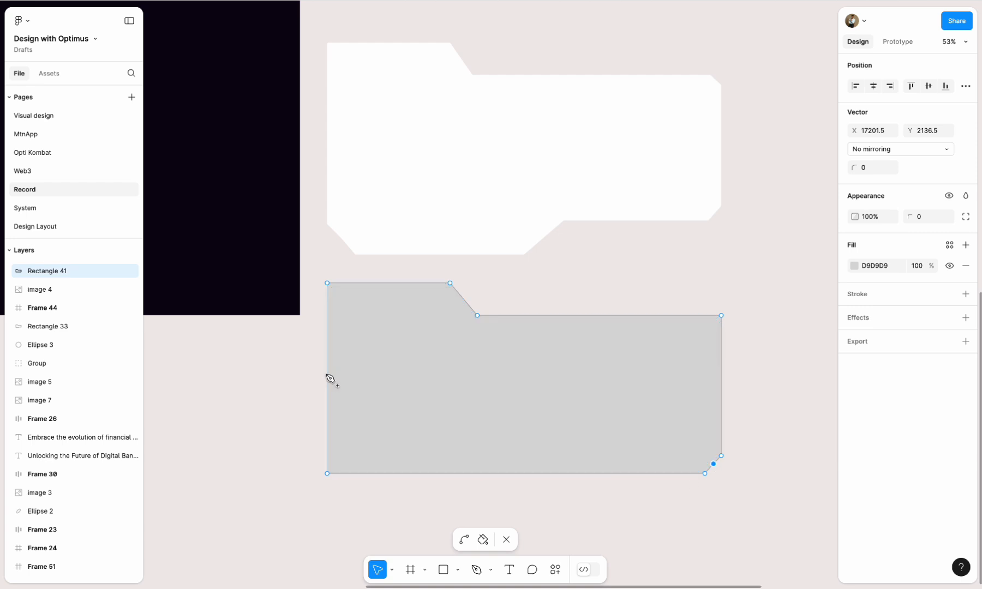
- Cut the grey shape's lower-left corner diagonally by adjusting its vector points, and finish editing the path
{"action": "left_click_drag", "start_coordinate": [518, 474], "coordinate": [428, 477]}
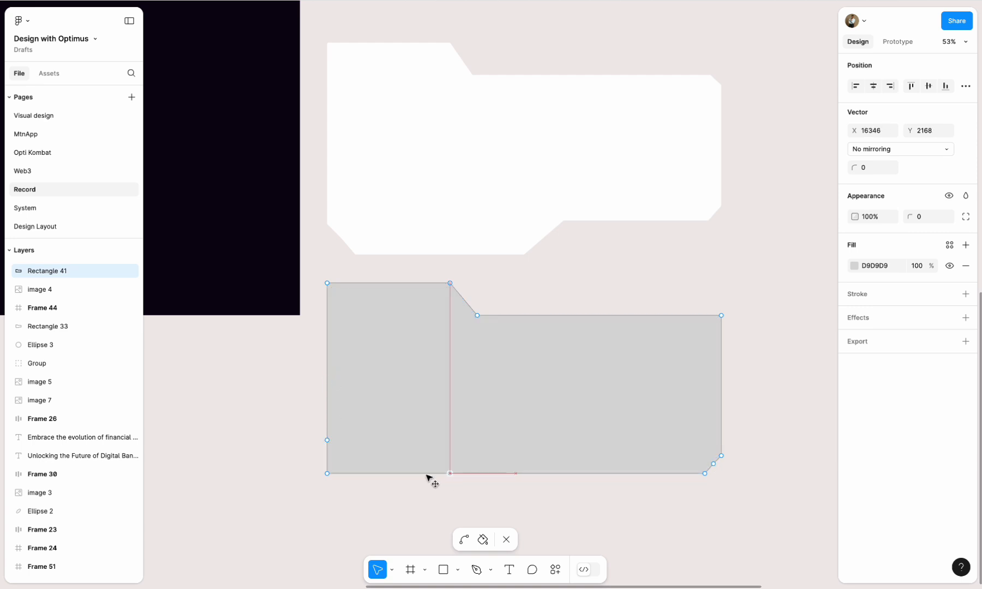
{"action": "left_click_drag", "start_coordinate": [328, 475], "coordinate": [346, 459]}
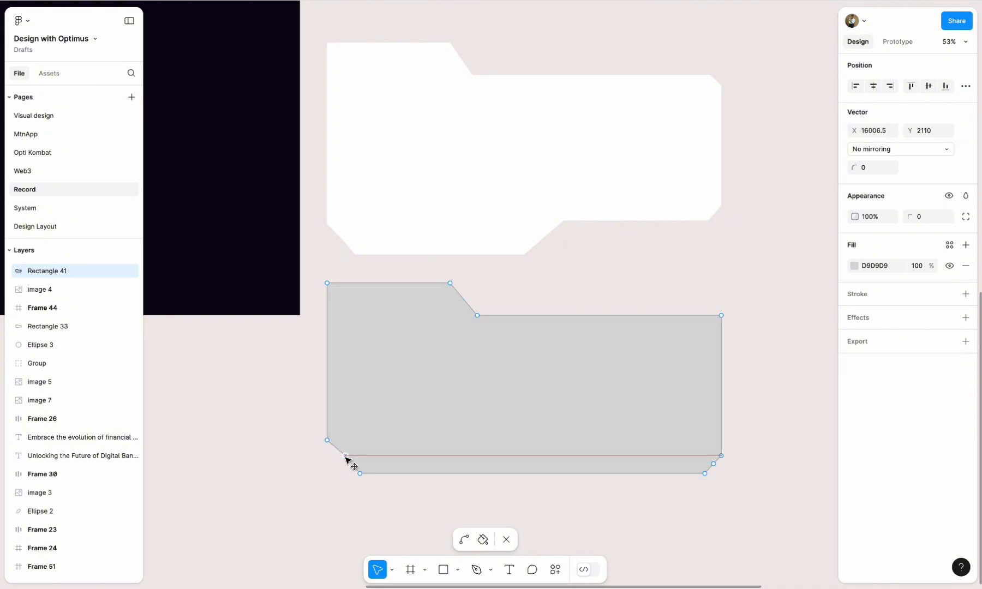
{"action": "scroll", "coordinate": [346, 471], "scroll_direction": "up", "scroll_amount": 5}
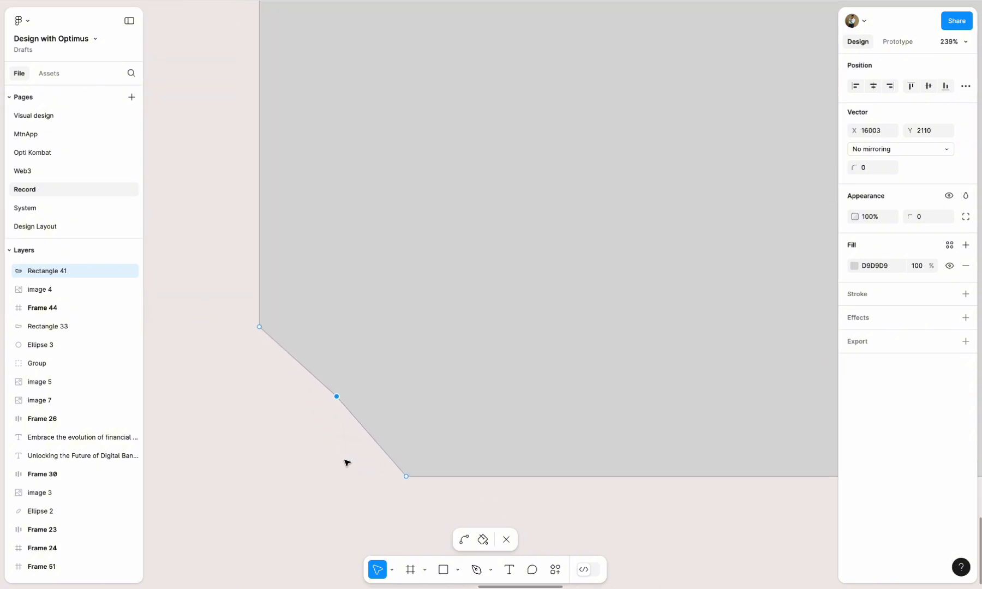
{"action": "key", "text": "Escape"}
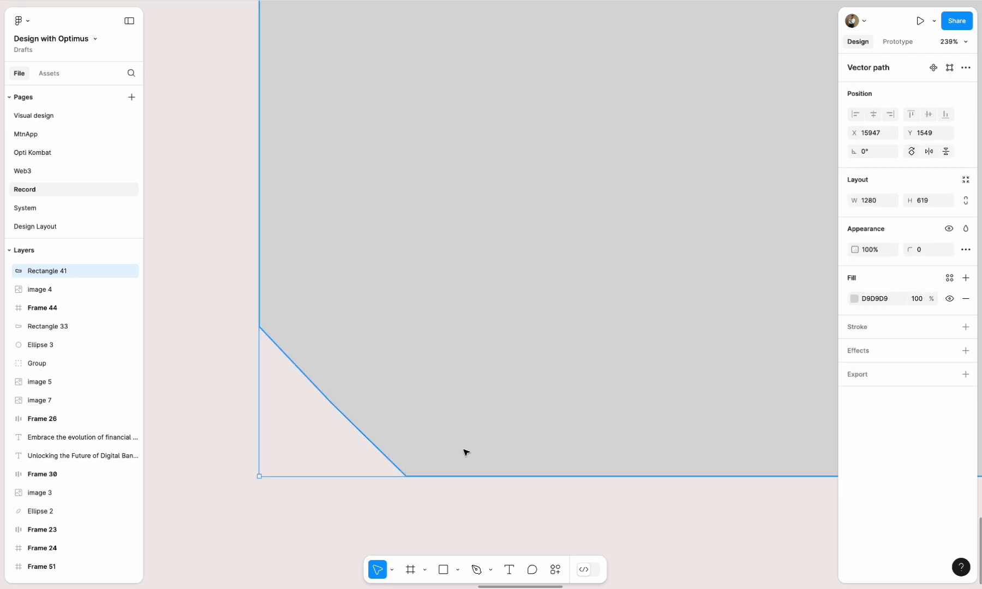
- Fill the new notched shape with the black main library color, and delete the shape
{"action": "scroll", "coordinate": [464, 450], "scroll_direction": "down", "scroll_amount": 10}
{"action": "left_click", "coordinate": [525, 464]}
{"action": "left_click", "coordinate": [534, 446]}
{"action": "left_click", "coordinate": [948, 278]}
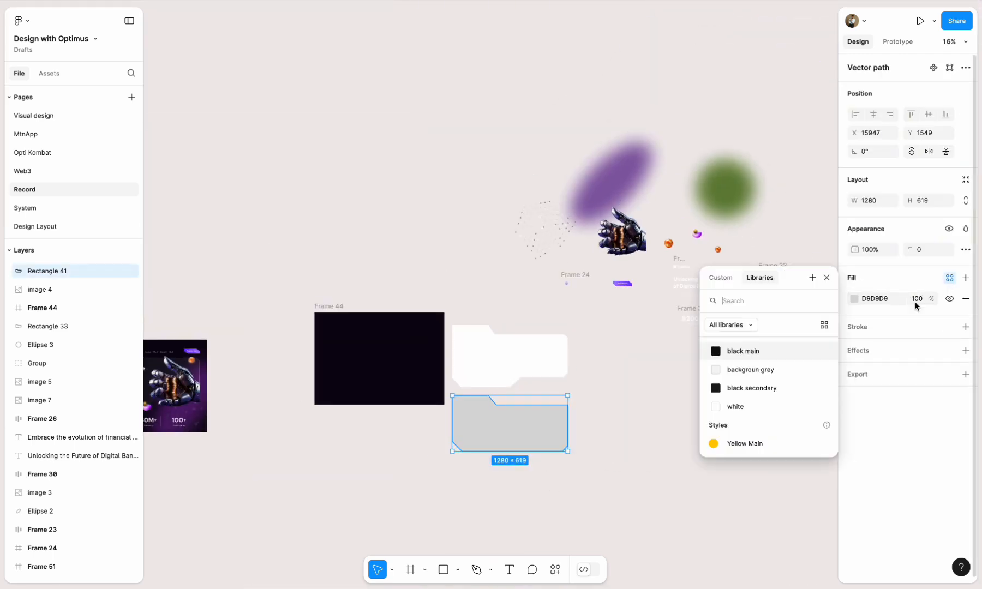
{"action": "left_click", "coordinate": [760, 353]}
{"action": "key", "text": "Escape"}
{"action": "scroll", "coordinate": [531, 435], "scroll_direction": "up", "scroll_amount": 5}
{"action": "left_click", "coordinate": [516, 422]}
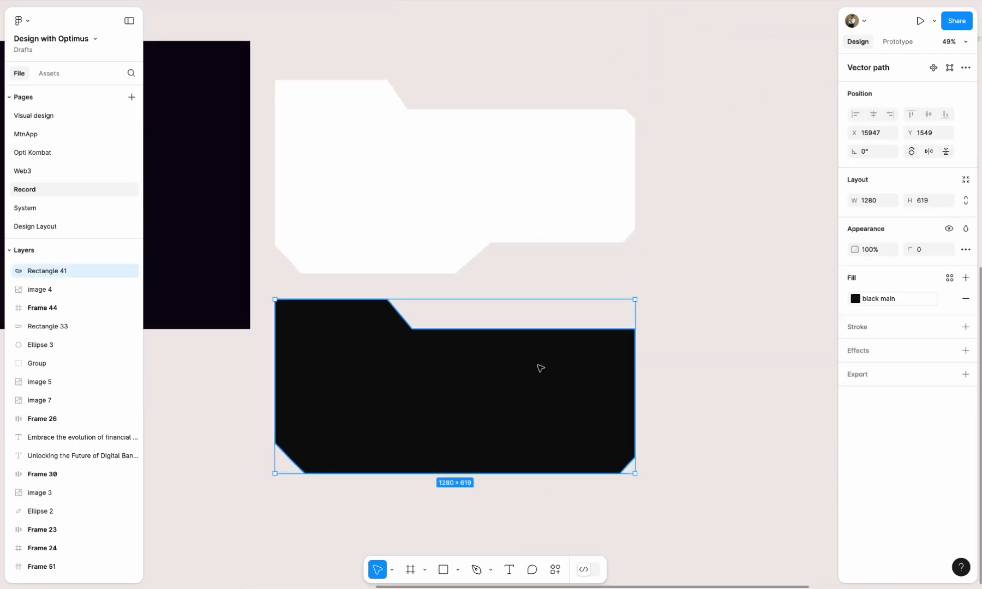
{"action": "key", "text": "Delete"}
- Change the white notched shape's fill to grey C6C6C6
{"action": "left_click", "coordinate": [386, 243]}
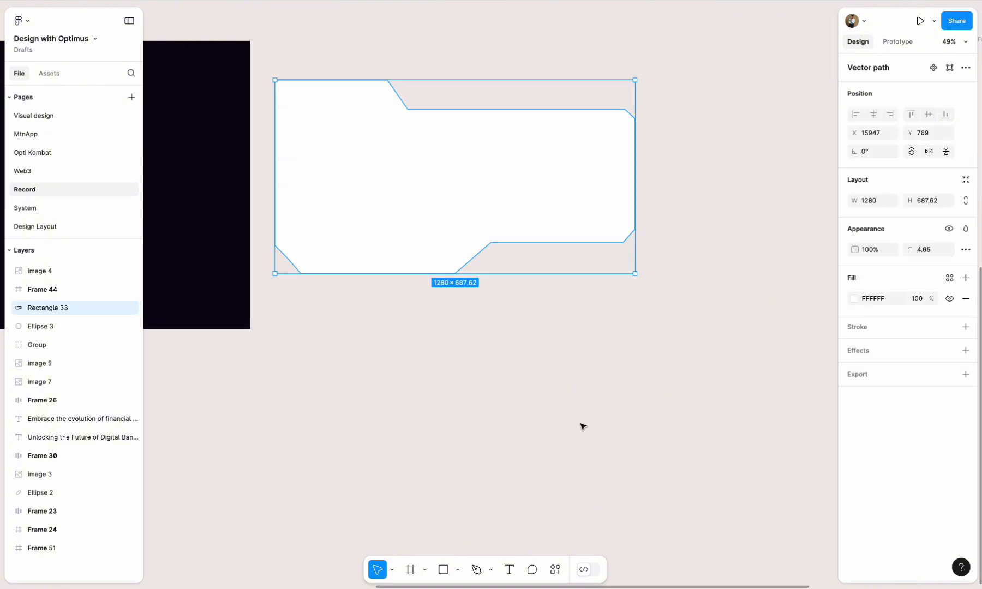
{"action": "left_click", "coordinate": [854, 299]}
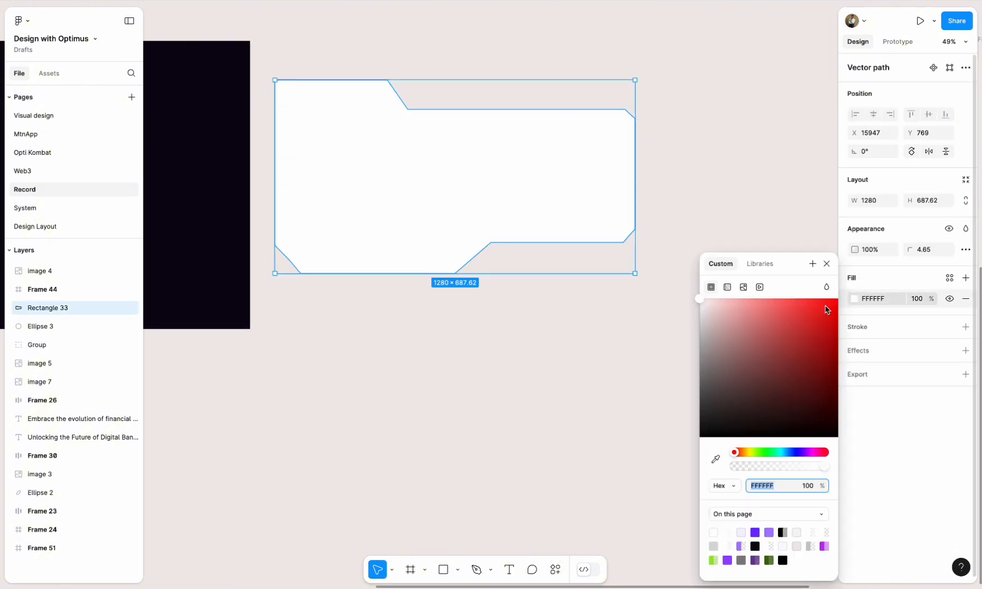
{"action": "left_click_drag", "start_coordinate": [699, 299], "coordinate": [698, 330]}
{"action": "left_click", "coordinate": [500, 296]}
{"action": "left_click", "coordinate": [480, 233]}
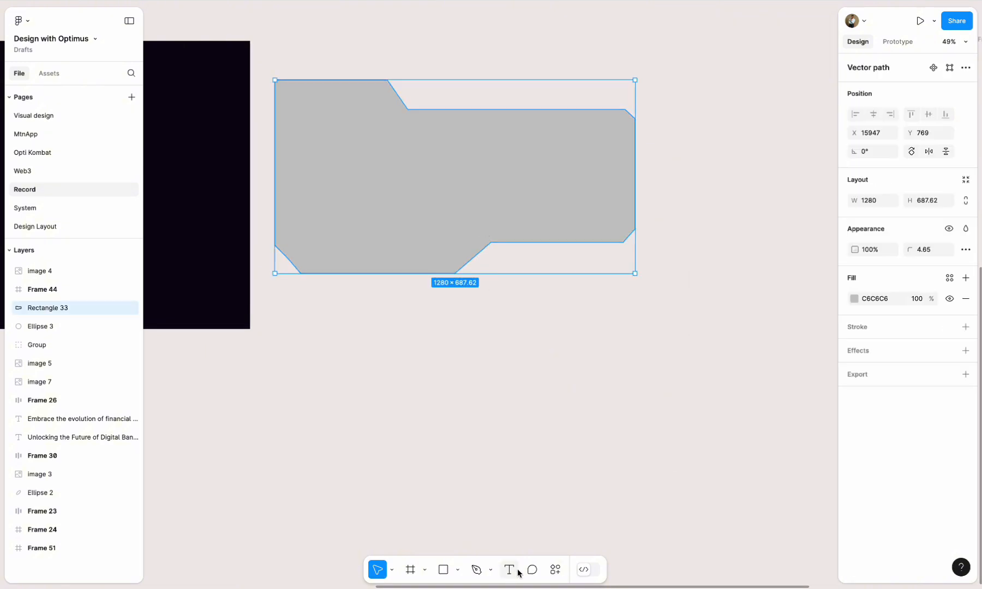
- Use Morph's Glassy effect on a copy of the grey shape, and place the copy centred in Frame 44 at X 80, Y 144
{"action": "left_click", "coordinate": [554, 568]}
{"action": "left_click", "coordinate": [440, 463]}
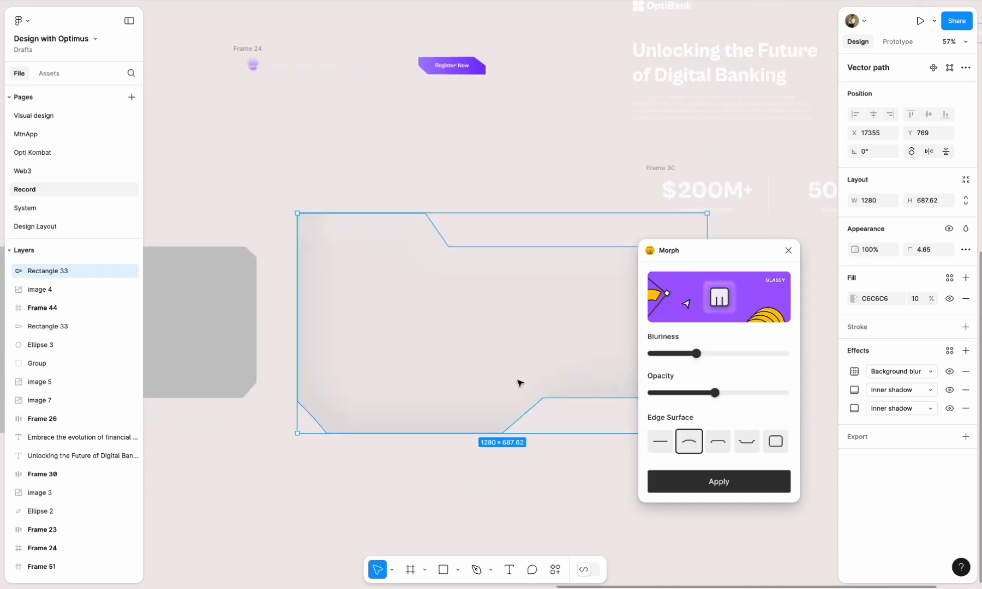
{"action": "left_click_drag", "start_coordinate": [436, 343], "coordinate": [210, 304]}
{"action": "scroll", "coordinate": [514, 303], "scroll_direction": "down", "scroll_amount": 5}
{"action": "left_click_drag", "start_coordinate": [210, 305], "coordinate": [460, 282]}
{"action": "scroll", "coordinate": [508, 289], "scroll_direction": "up", "scroll_amount": 6}
{"action": "scroll", "coordinate": [507, 283], "scroll_direction": "down", "scroll_amount": 2}
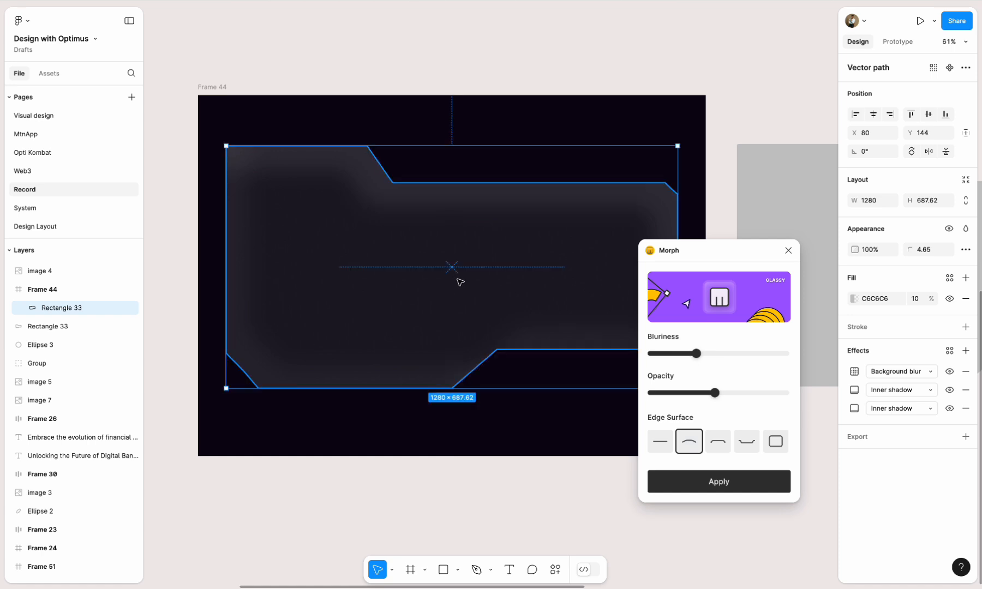
- Try flat and curved edge surfaces on the glass panel, reduce its bluriness slightly, and adjust its opacity to a 5.3% fill
{"action": "left_click", "coordinate": [666, 441]}
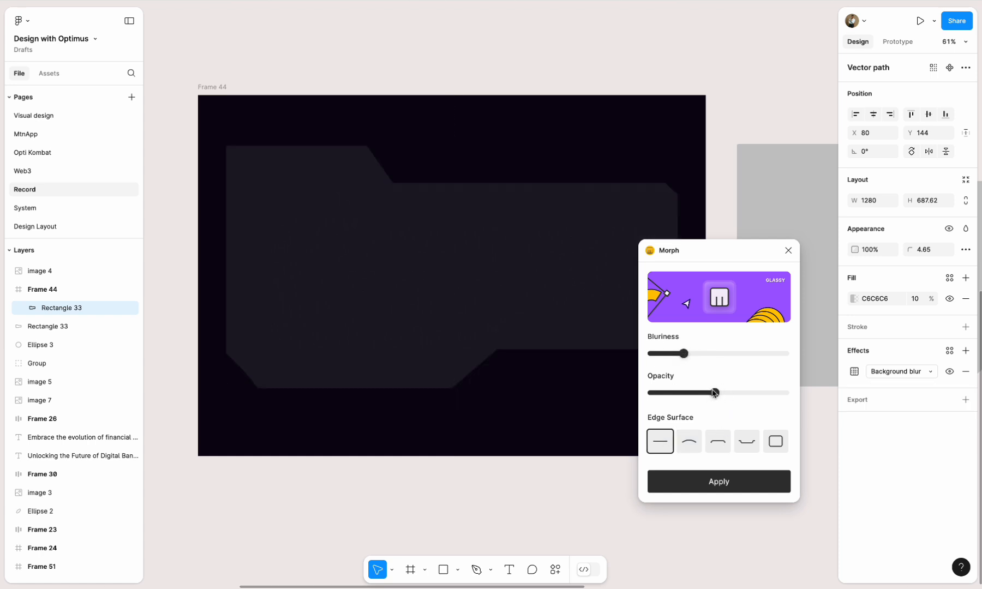
{"action": "left_click", "coordinate": [676, 393]}
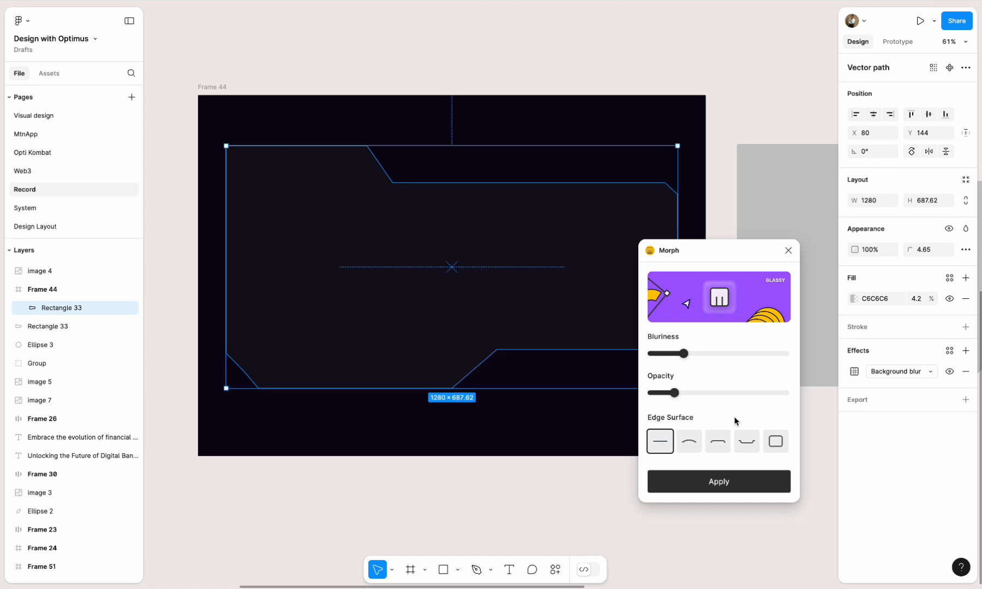
{"action": "left_click", "coordinate": [689, 441]}
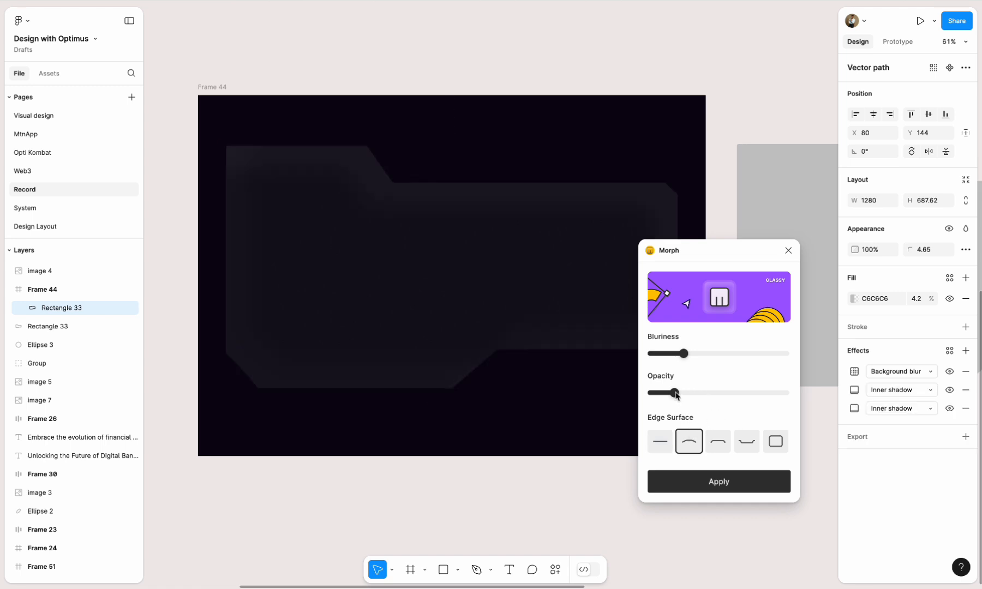
{"action": "left_click_drag", "start_coordinate": [675, 393], "coordinate": [666, 392]}
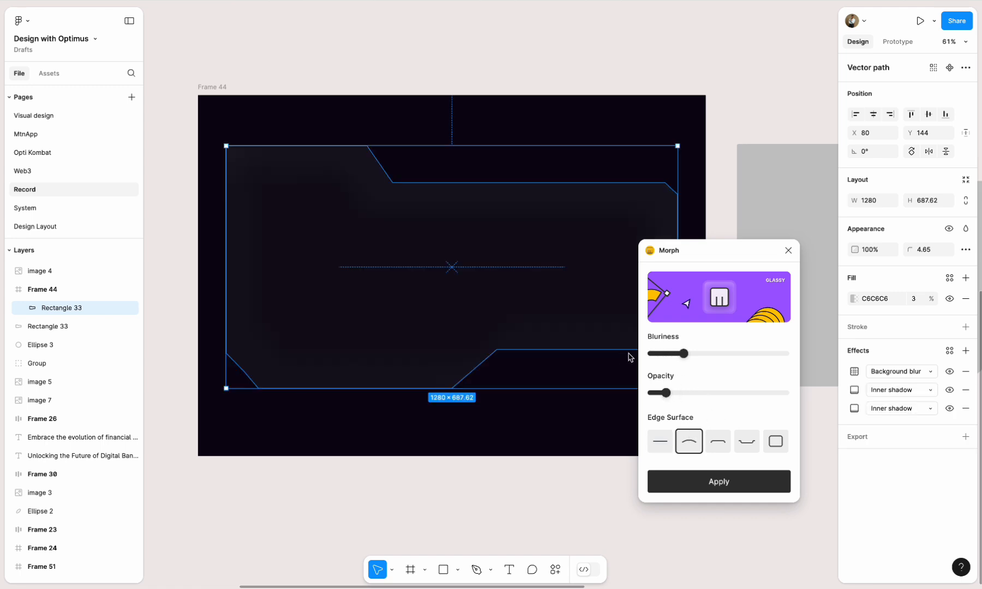
{"action": "left_click_drag", "start_coordinate": [683, 353], "coordinate": [674, 353]}
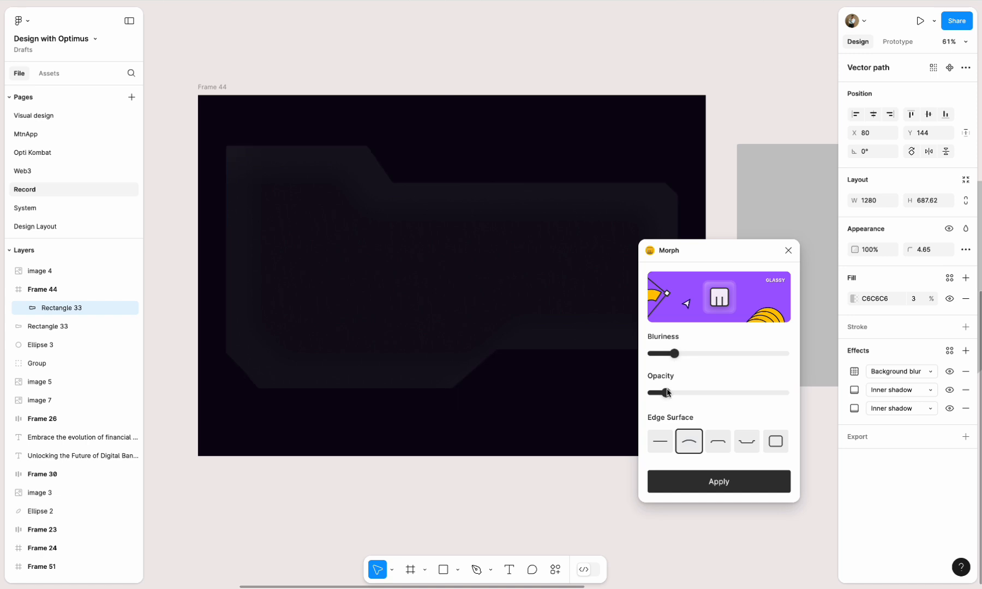
{"action": "left_click_drag", "start_coordinate": [659, 392], "coordinate": [683, 391]}
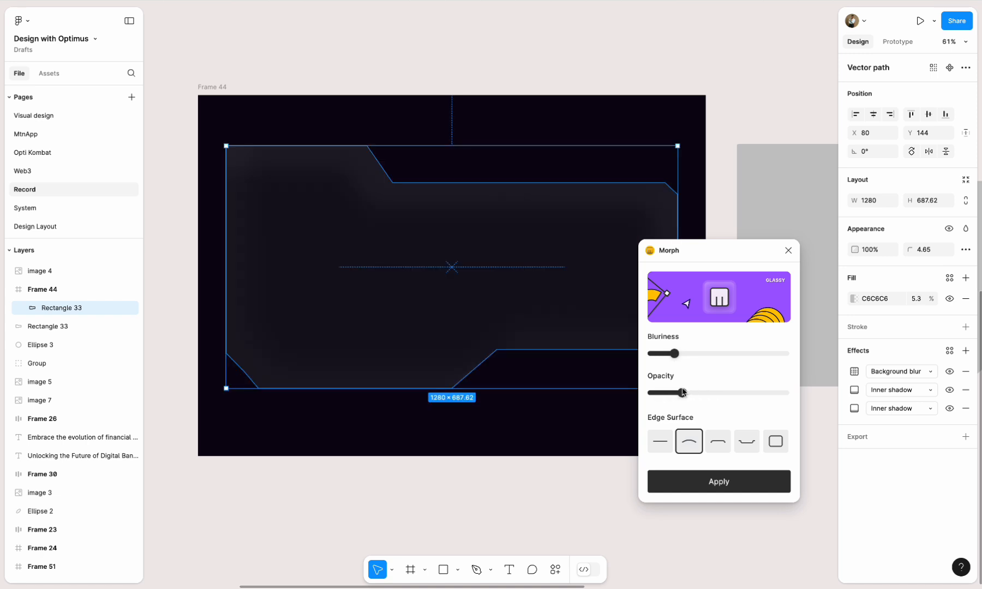
- Compare the other edge surfaces, apply the flat one with opacity raised to a 6.1% fill, and close Morph
{"action": "left_click", "coordinate": [716, 442]}
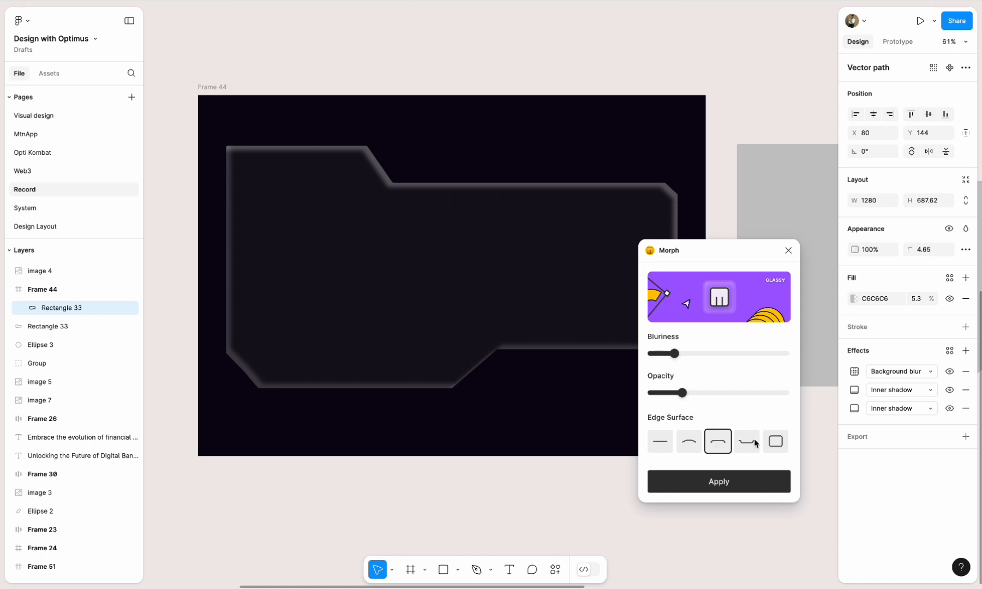
{"action": "left_click", "coordinate": [776, 441]}
{"action": "left_click", "coordinate": [666, 442]}
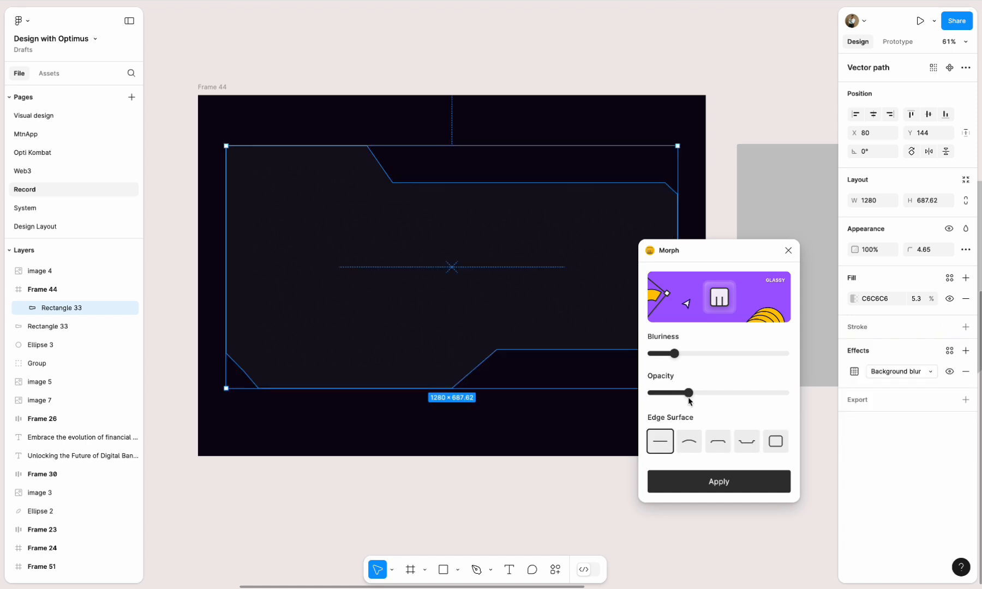
{"action": "left_click_drag", "start_coordinate": [688, 399], "coordinate": [688, 399]}
{"action": "left_click", "coordinate": [712, 478]}
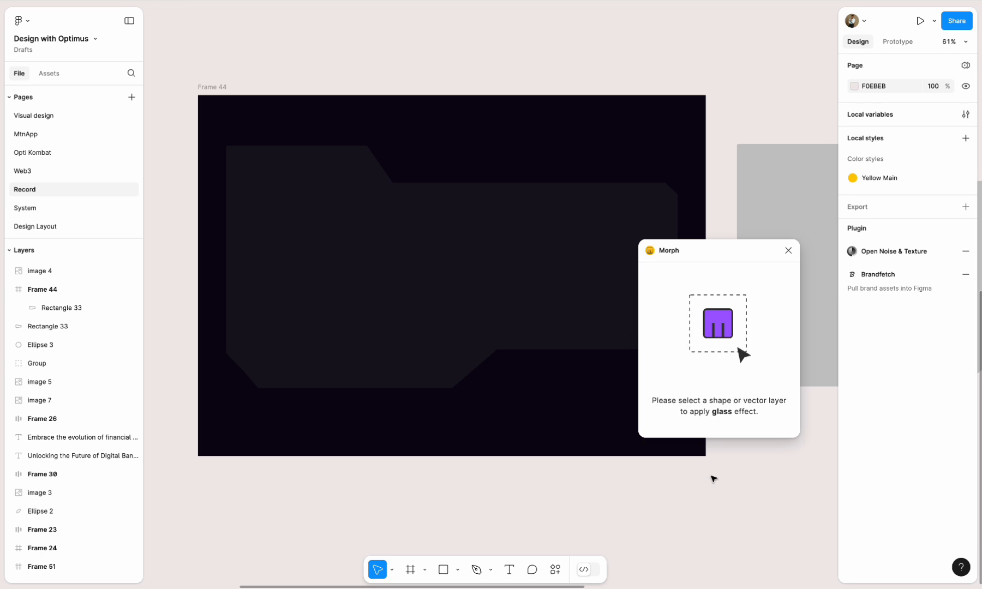
{"action": "left_click", "coordinate": [789, 251]}
- Move the original grey notched shape out of the way, above Frame 44
{"action": "left_click", "coordinate": [519, 313]}
{"action": "scroll", "coordinate": [519, 313], "scroll_direction": "down", "scroll_amount": 3}
{"action": "scroll", "coordinate": [519, 313], "scroll_direction": "right", "scroll_amount": 3}
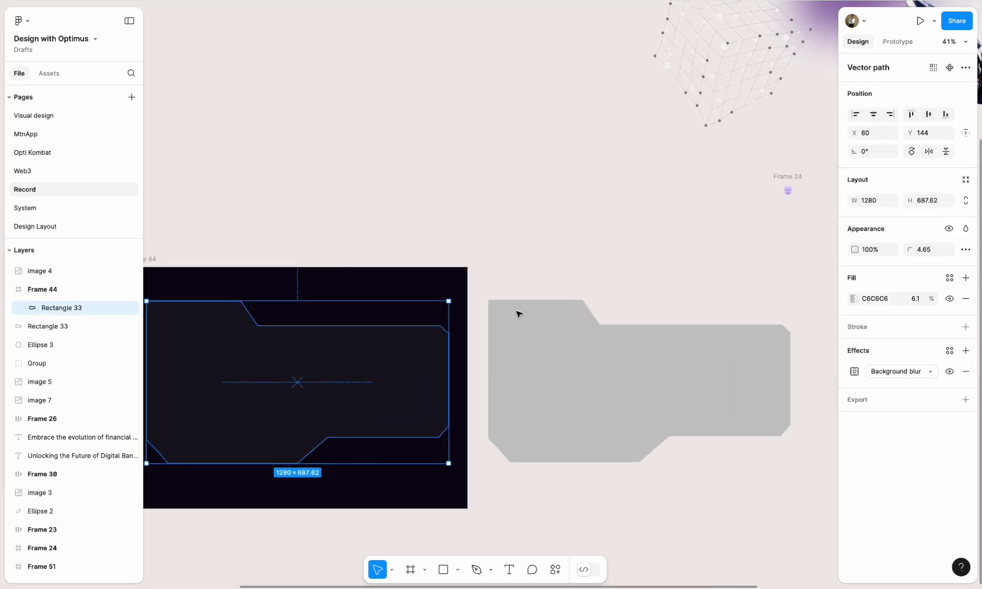
{"action": "scroll", "coordinate": [643, 324], "scroll_direction": "down", "scroll_amount": 3}
{"action": "left_click", "coordinate": [643, 330]}
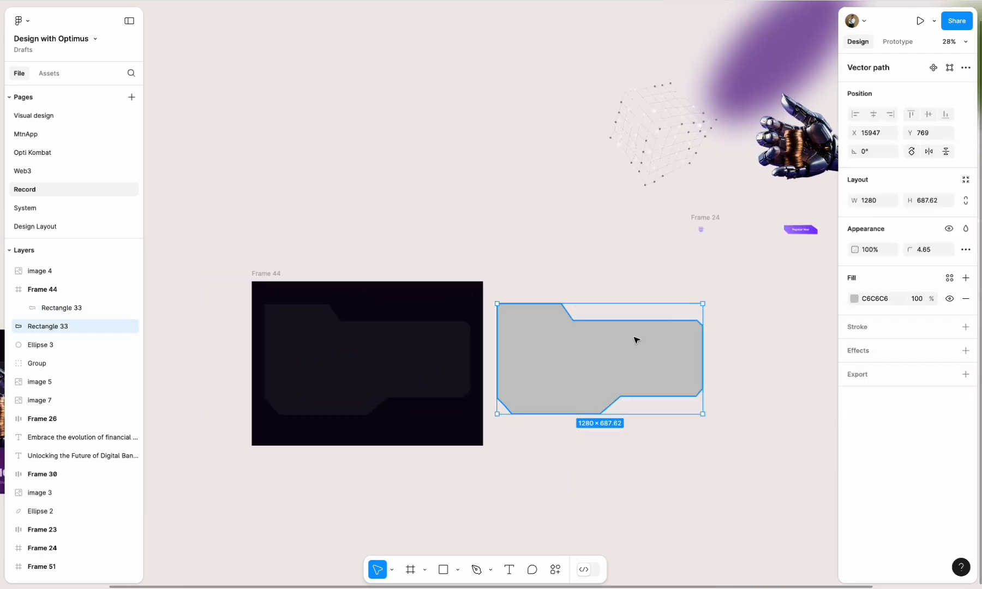
{"action": "left_click_drag", "start_coordinate": [636, 339], "coordinate": [401, 103]}
- Move the robot hand and purple blurred ellipse onto Frame 44's right side, and the dotted cube group into its upper-left corner
{"action": "left_click_drag", "start_coordinate": [801, 143], "coordinate": [438, 360]}
{"action": "left_click_drag", "start_coordinate": [752, 88], "coordinate": [440, 352]}
{"action": "scroll", "coordinate": [674, 159], "scroll_direction": "up", "scroll_amount": 2}
{"action": "scroll", "coordinate": [675, 159], "scroll_direction": "left", "scroll_amount": 2}
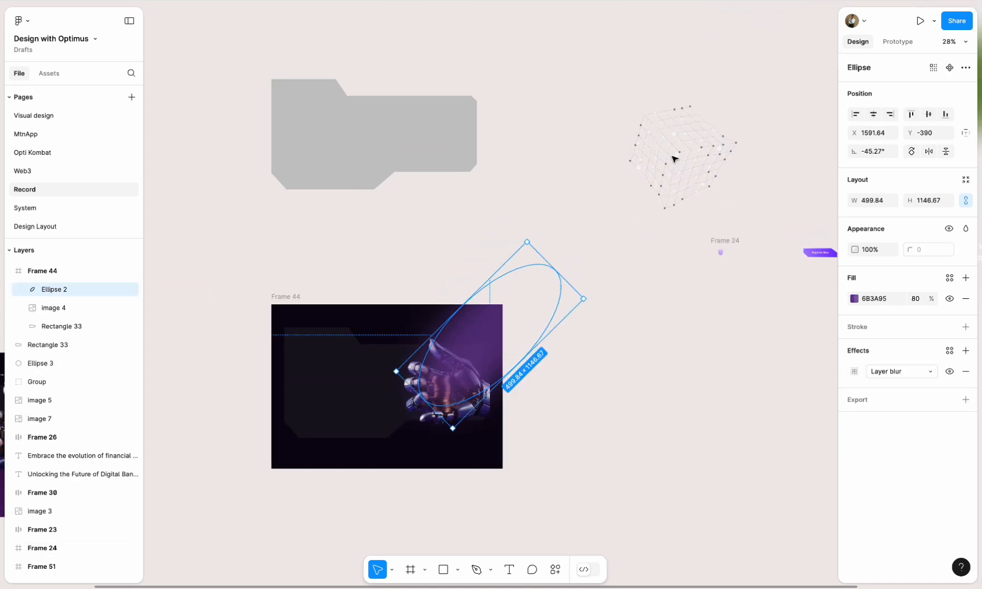
{"action": "left_click_drag", "start_coordinate": [675, 158], "coordinate": [311, 333]}
- Select the two orange sphere images and the purple one together, and move them to Frame 44's lower-right area
{"action": "scroll", "coordinate": [739, 240], "scroll_direction": "right", "scroll_amount": 5}
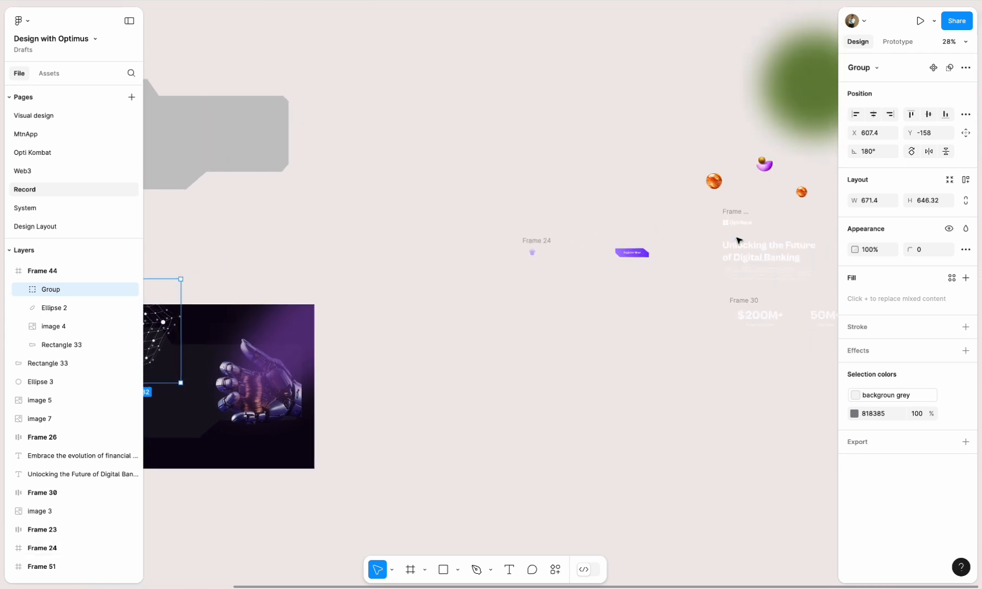
{"action": "scroll", "coordinate": [739, 240], "scroll_direction": "up", "scroll_amount": 2}
{"action": "left_click", "coordinate": [712, 192]}
{"action": "left_click", "coordinate": [800, 201], "text": "shift"}
{"action": "left_click", "coordinate": [764, 174], "text": "shift"}
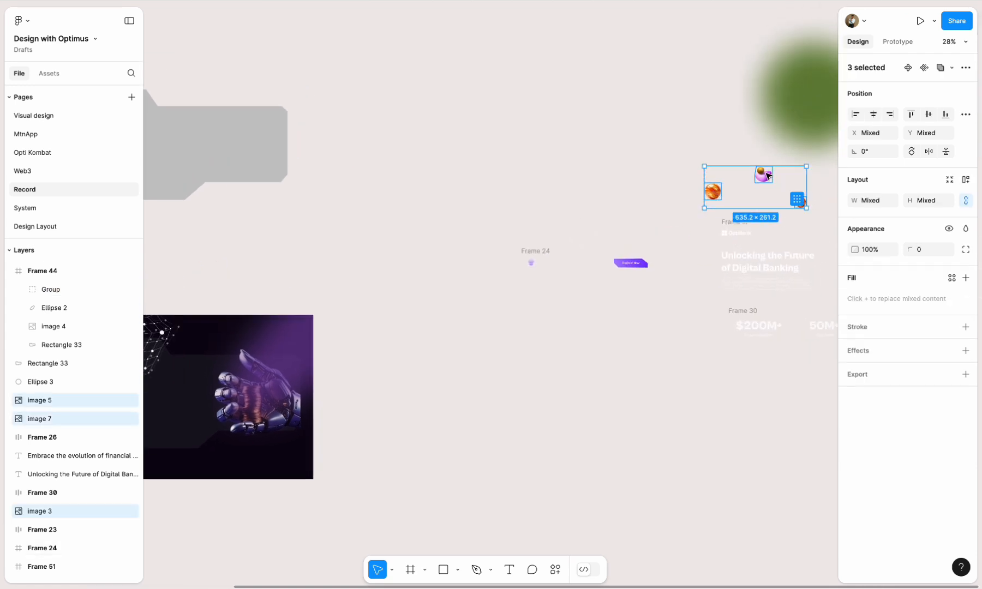
{"action": "left_click_drag", "start_coordinate": [767, 174], "coordinate": [284, 428]}
{"action": "scroll", "coordinate": [385, 426], "scroll_direction": "left", "scroll_amount": 5}
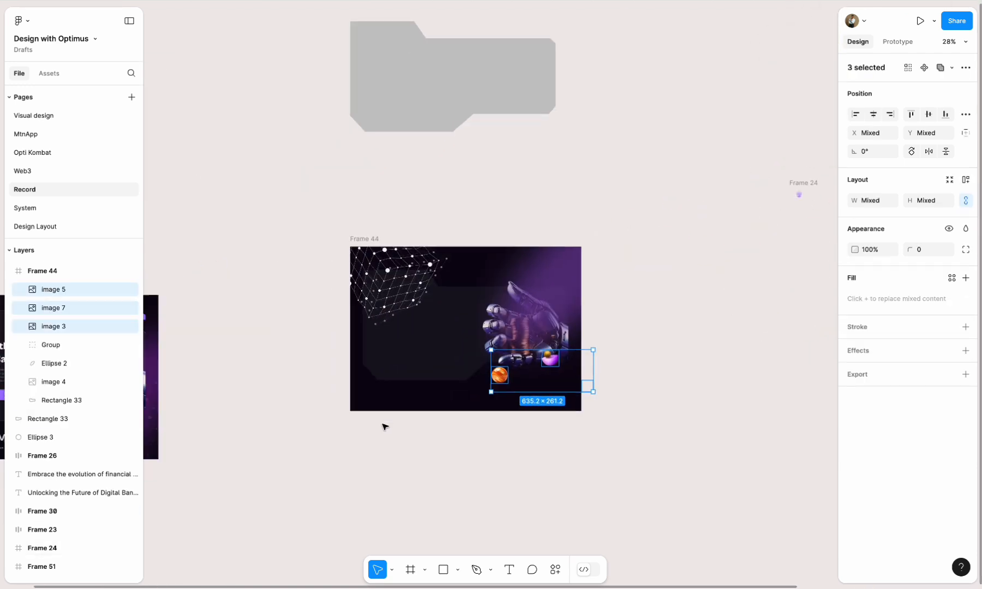
- Move the three selected sphere images left within the lower part of Frame 44
{"action": "scroll", "coordinate": [469, 381], "scroll_direction": "up", "scroll_amount": 5}
{"action": "left_click_drag", "start_coordinate": [562, 367], "coordinate": [270, 376]}
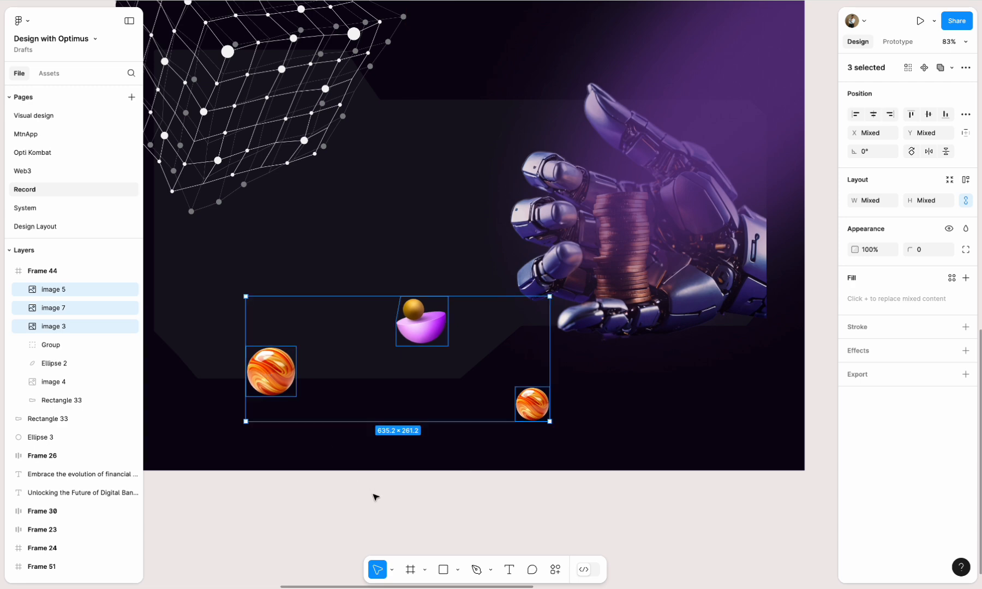
{"action": "left_click", "coordinate": [375, 497]}
- Send the purple blurred ellipse behind the notched glass panel in Frame 44
{"action": "scroll", "coordinate": [429, 416], "scroll_direction": "down", "scroll_amount": 3}
{"action": "left_click", "coordinate": [592, 206]}
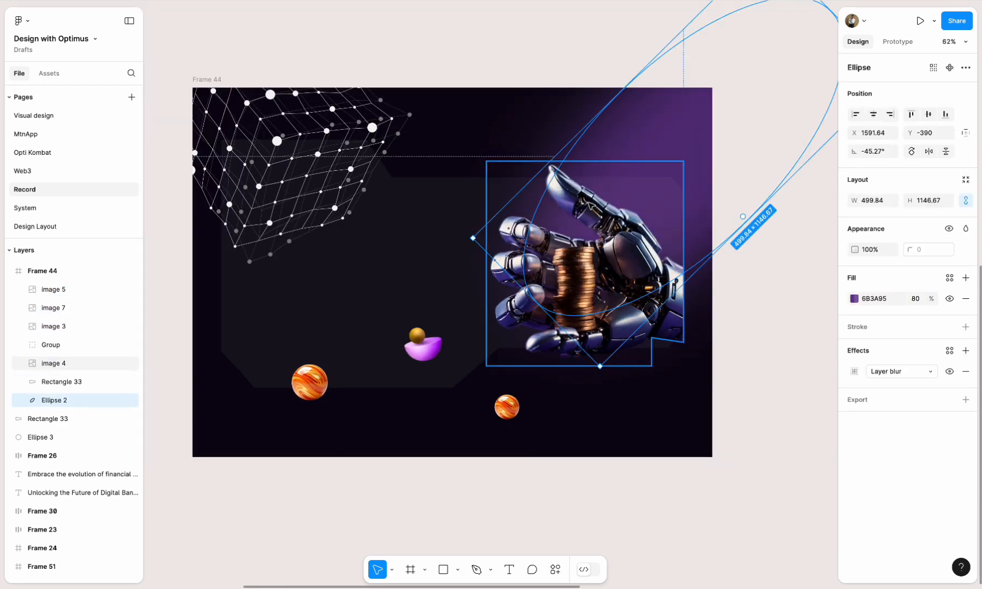
{"action": "left_click", "coordinate": [421, 478]}
- Send the dotted cube group behind the glass panel and the blurred ellipse, and set its opacity to 20%
{"action": "left_click", "coordinate": [271, 196]}
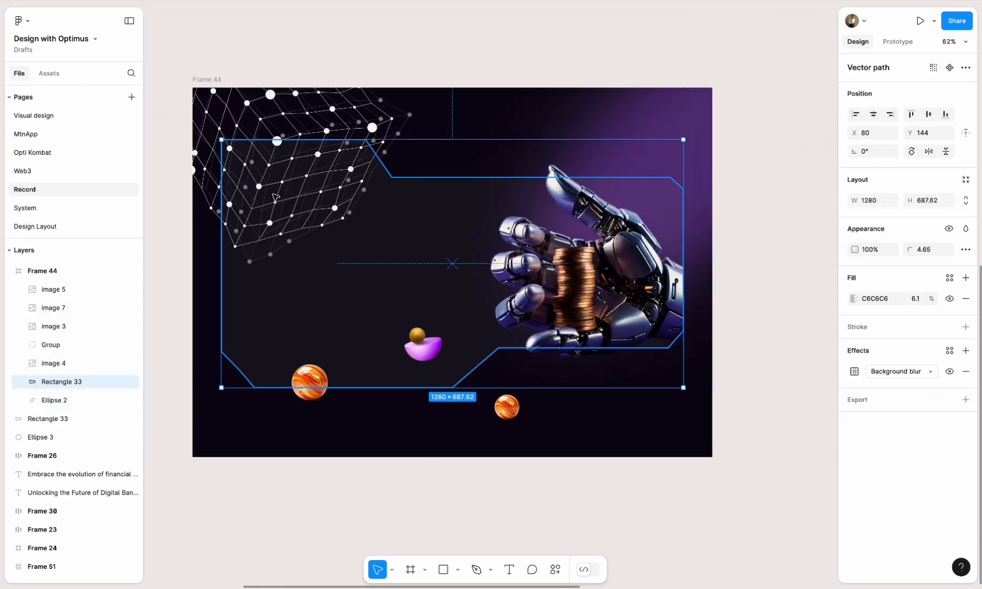
{"action": "left_click", "coordinate": [276, 126]}
{"action": "key", "text": "ctrl+bracketleft"}
{"action": "key", "text": "ctrl+bracketleft"}
{"action": "key", "text": "ctrl+bracketleft"}
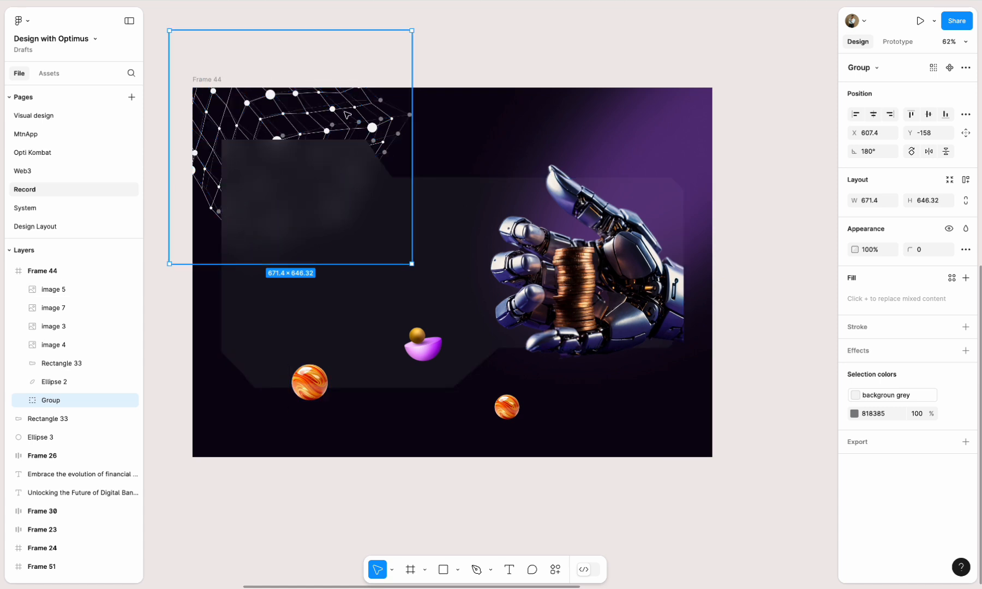
{"action": "left_click", "coordinate": [856, 250]}
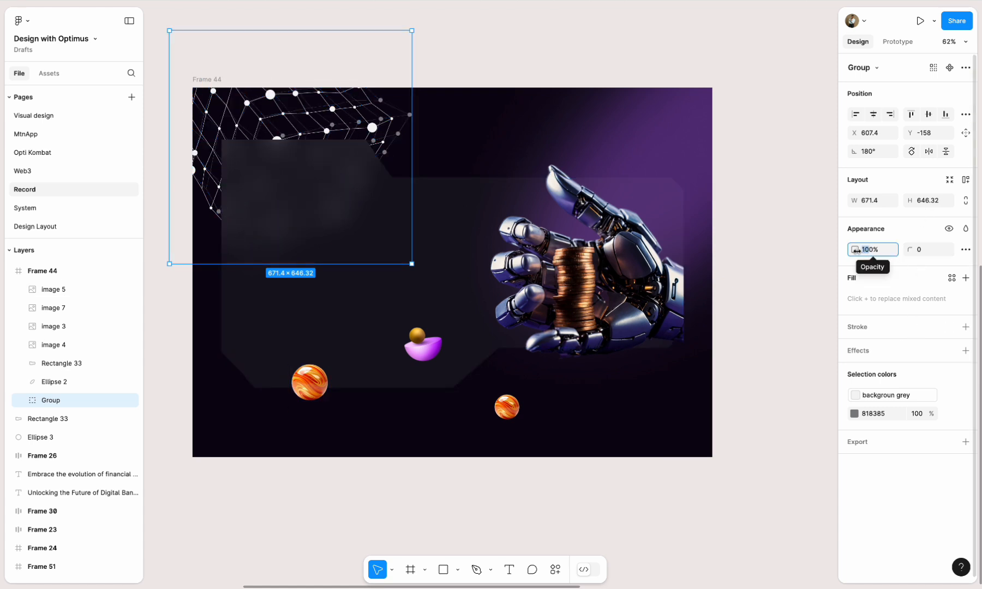
{"action": "type", "text": "20"}
{"action": "key", "text": "Return"}
- Send the large orange sphere behind the glass panel and move it to the panel's lower-left corner
{"action": "left_click", "coordinate": [319, 382]}
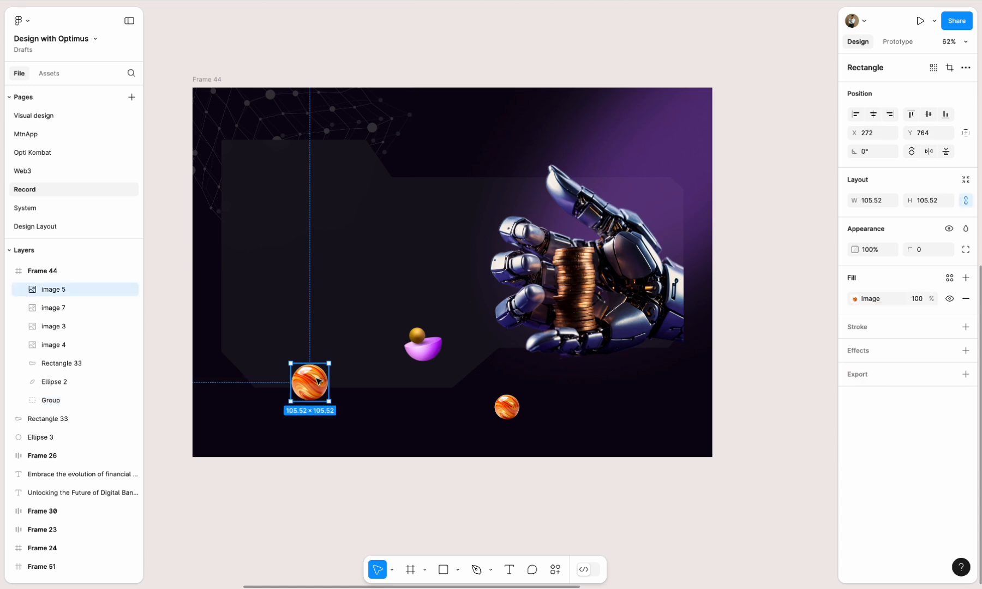
{"action": "key", "text": "ctrl+bracketleft"}
{"action": "key", "text": "ctrl+bracketleft"}
{"action": "key", "text": "ctrl+bracketleft"}
{"action": "key", "text": "ctrl+bracketleft"}
{"action": "left_click", "coordinate": [344, 510]}
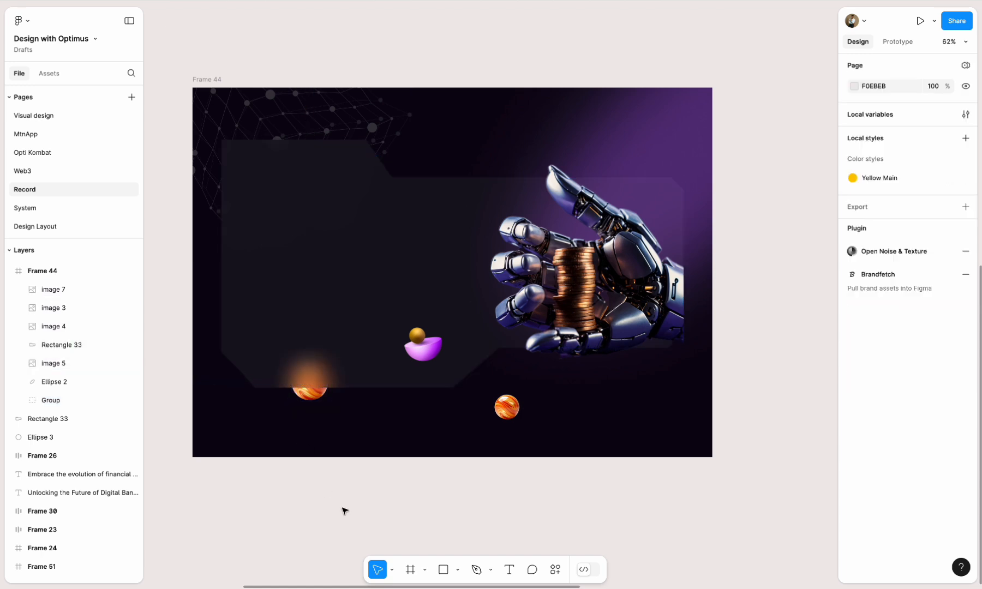
{"action": "left_click", "coordinate": [319, 401]}
{"action": "left_click_drag", "start_coordinate": [319, 401], "coordinate": [258, 386]}
- Select the purple sphere image and the small orange sphere together and send both behind the glass panel
{"action": "left_click", "coordinate": [421, 343]}
{"action": "left_click", "coordinate": [506, 407], "text": "shift"}
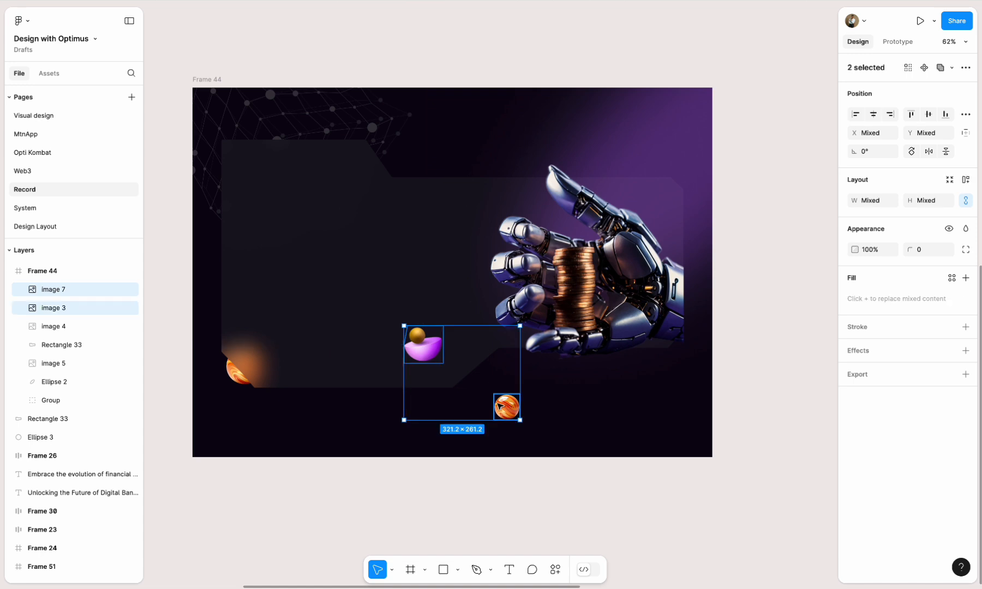
{"action": "key", "text": "ctrl+bracketleft"}
{"action": "key", "text": "ctrl+bracketleft"}
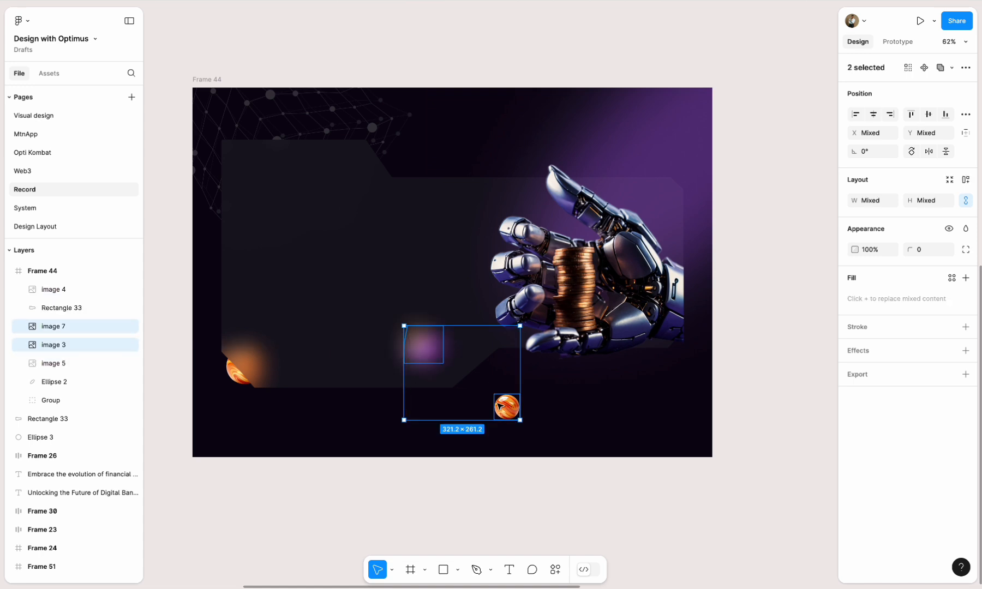
{"action": "left_click", "coordinate": [811, 390]}
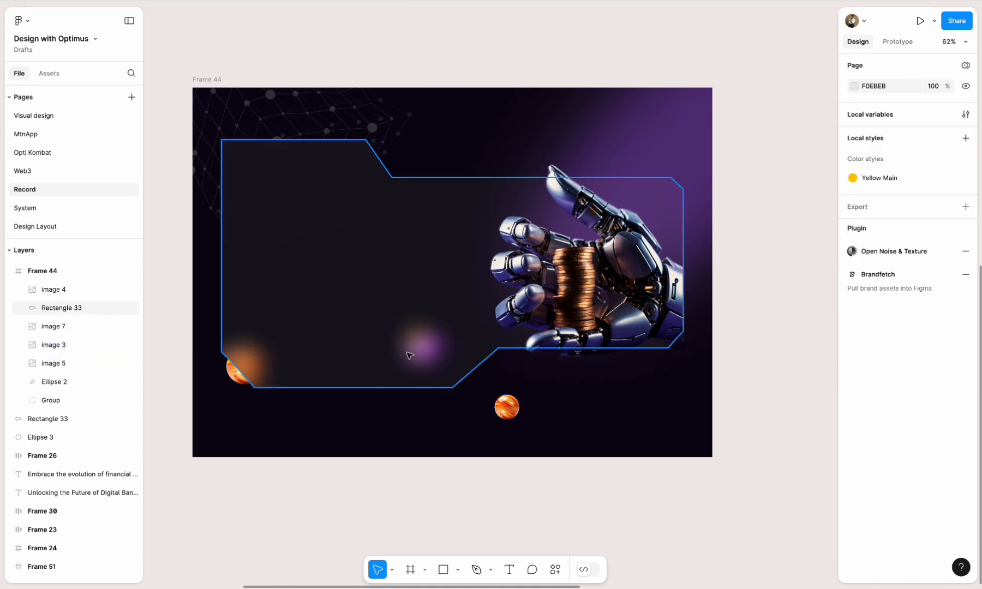
- Nudge the purple sphere image to X 736, Y 700, onto the diagonal notch in the panel's lower edge
{"action": "left_click", "coordinate": [56, 331]}
{"action": "key", "text": "shift+Down"}
{"action": "key", "text": "shift+Down"}
{"action": "key", "text": "shift+Down"}
{"action": "key", "text": "shift+Down"}
{"action": "key", "text": "shift+Right"}
{"action": "key", "text": "shift+Right"}
{"action": "key", "text": "shift+Right"}
{"action": "key", "text": "shift+Right"}
{"action": "key", "text": "shift+Right"}
{"action": "key", "text": "shift+Right"}
{"action": "key", "text": "shift+Right"}
{"action": "key", "text": "shift+Right"}
{"action": "key", "text": "shift+Right"}
{"action": "key", "text": "shift+Right"}
{"action": "key", "text": "shift+Right"}
{"action": "key", "text": "shift+Right"}
{"action": "key", "text": "shift+Right"}
{"action": "key", "text": "shift+Right"}
{"action": "key", "text": "shift+Right"}
{"action": "key", "text": "shift+Right"}
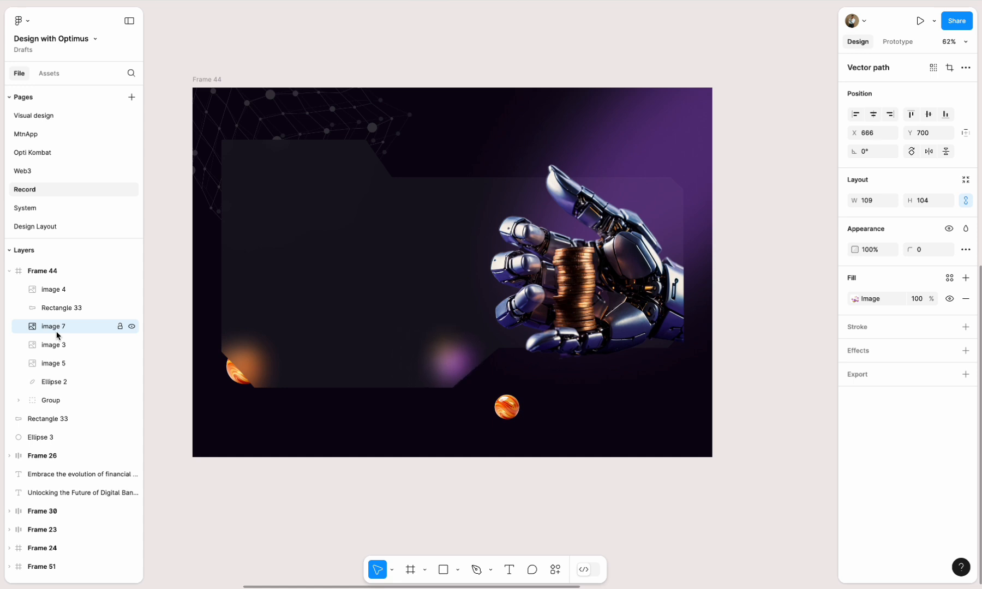
{"action": "key", "text": "shift+Left"}
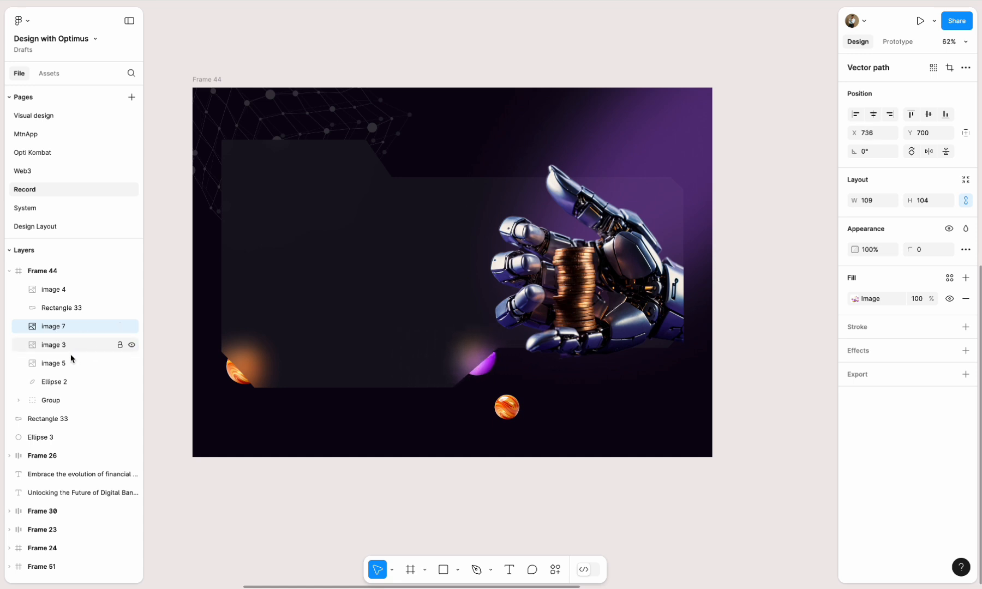
- Move the small orange sphere to the panel's upper-right edge, and duplicate the dotted cube group into Frame 44's lower-right corner
{"action": "left_click_drag", "start_coordinate": [509, 411], "coordinate": [627, 186]}
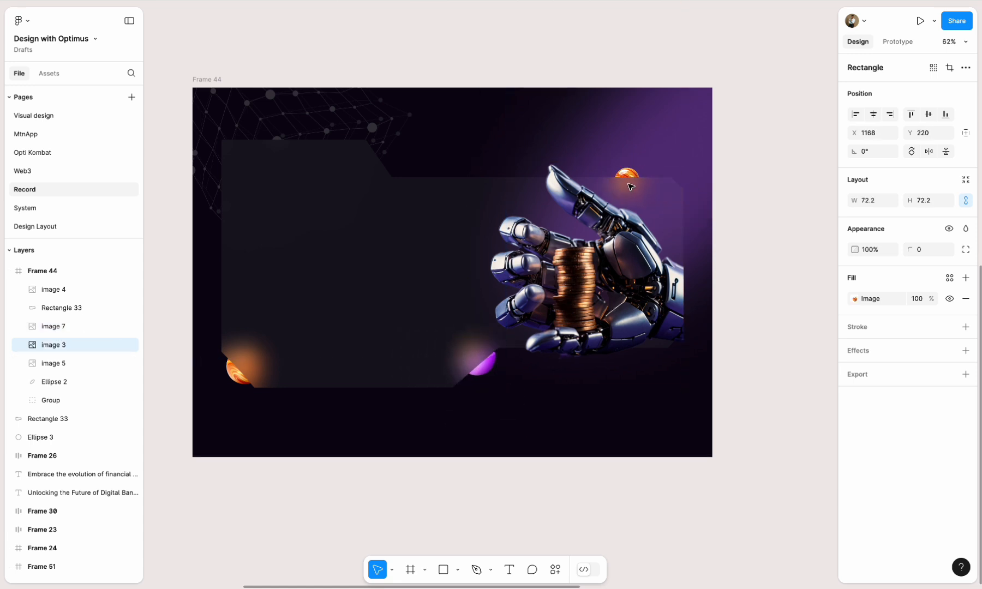
{"action": "left_click", "coordinate": [732, 432]}
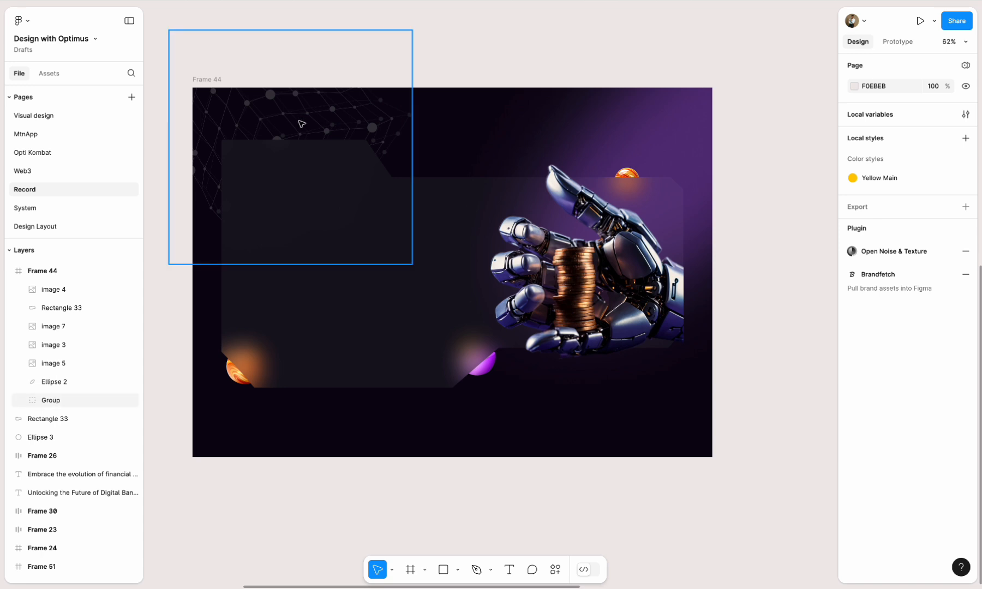
{"action": "left_click_drag", "start_coordinate": [302, 124], "coordinate": [676, 396]}
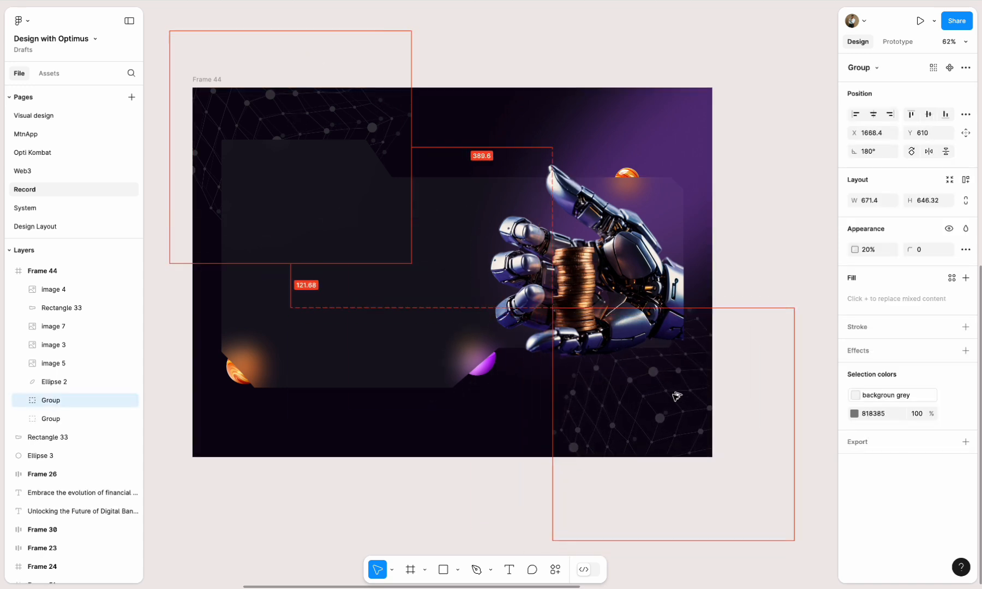
{"action": "left_click", "coordinate": [781, 256]}
- Bring the upper-left dotted cube group forward in the layer order, to directly behind the glass panel
{"action": "left_click", "coordinate": [314, 201]}
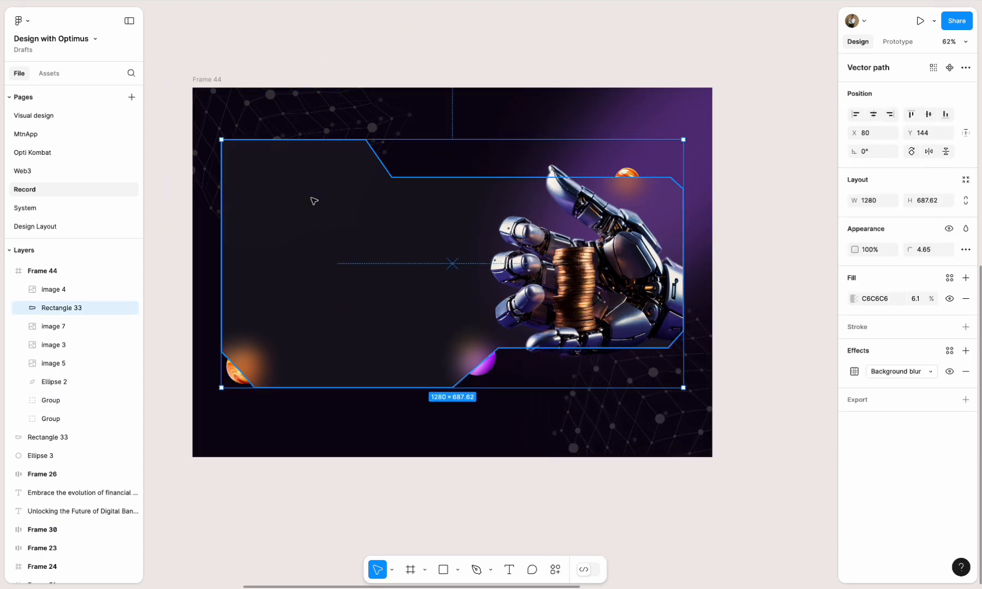
{"action": "left_click", "coordinate": [280, 116]}
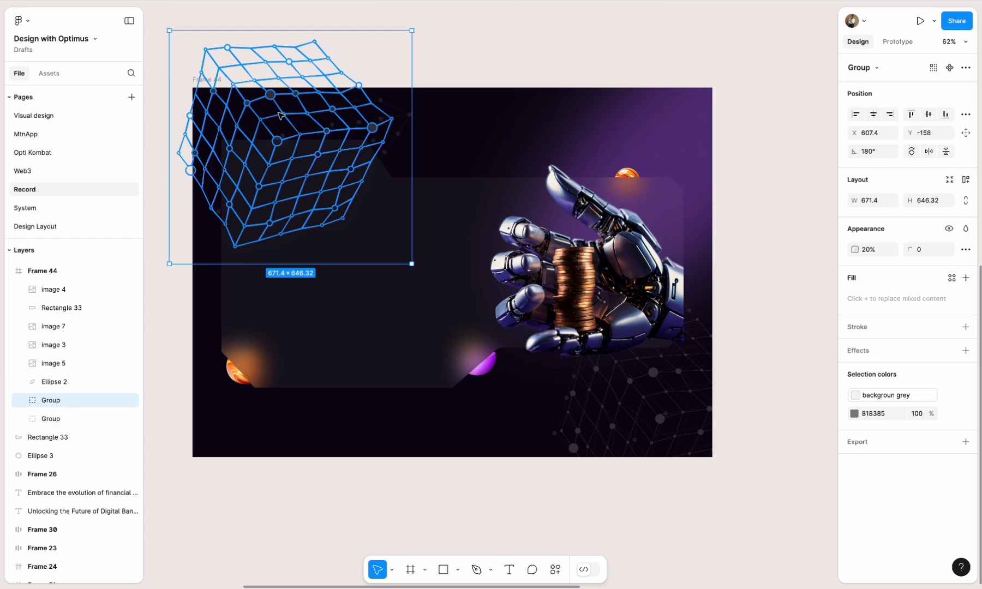
{"action": "key", "text": "ctrl+bracketright"}
{"action": "key", "text": "ctrl+bracketright"}
{"action": "key", "text": "ctrl+bracketleft"}
{"action": "key", "text": "ctrl+bracketright"}
{"action": "key", "text": "ctrl+bracketright"}
{"action": "key", "text": "ctrl+bracketright"}
{"action": "key", "text": "ctrl+bracketright"}
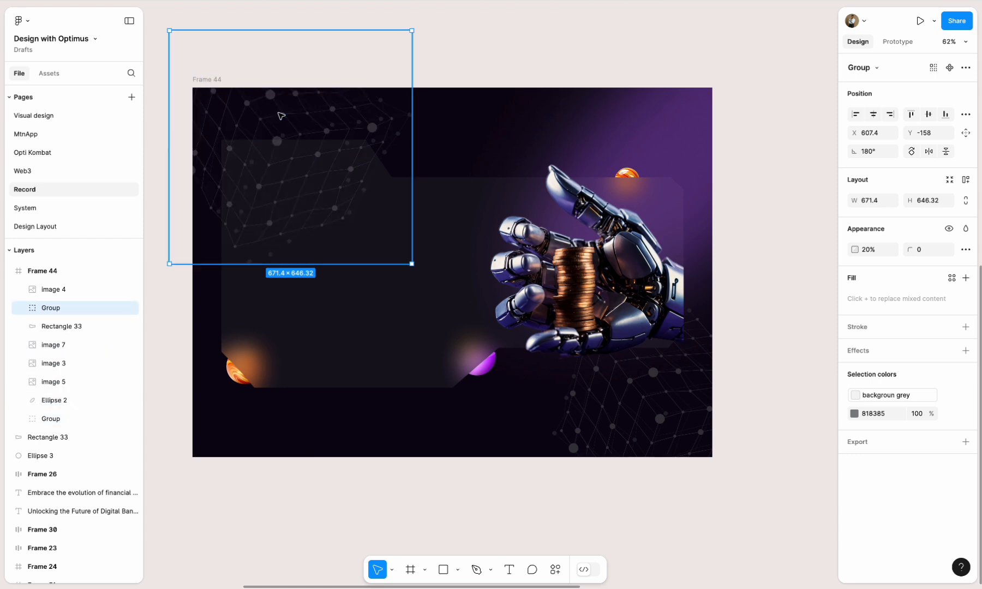
{"action": "key", "text": "ctrl+bracketleft"}
{"action": "key", "text": "Escape"}
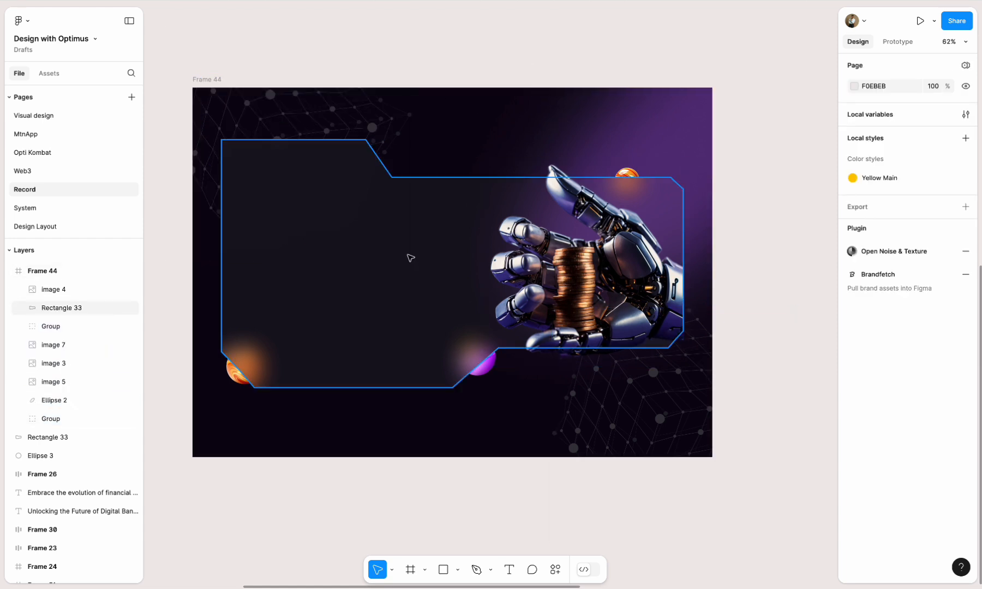
- Set the notched glass panel's opacity to 50%
{"action": "left_click", "coordinate": [411, 258]}
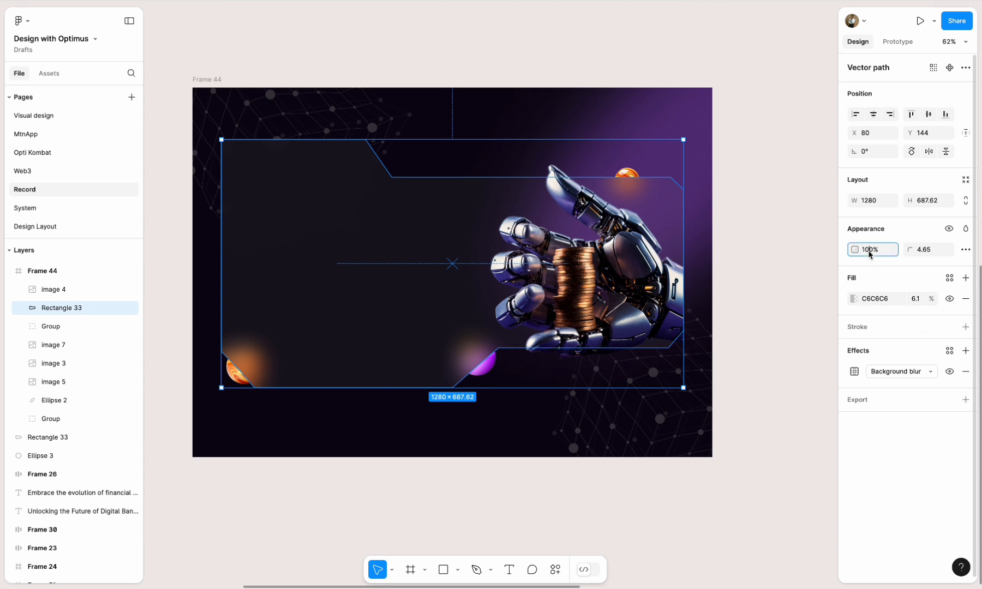
{"action": "type", "text": "50"}
{"action": "key", "text": "Return"}
{"action": "left_click", "coordinate": [771, 279]}
- Add a stroke with a linear gradient to the glass panel, and start the gradient at the panel's upper-left corner
{"action": "left_click", "coordinate": [401, 226]}
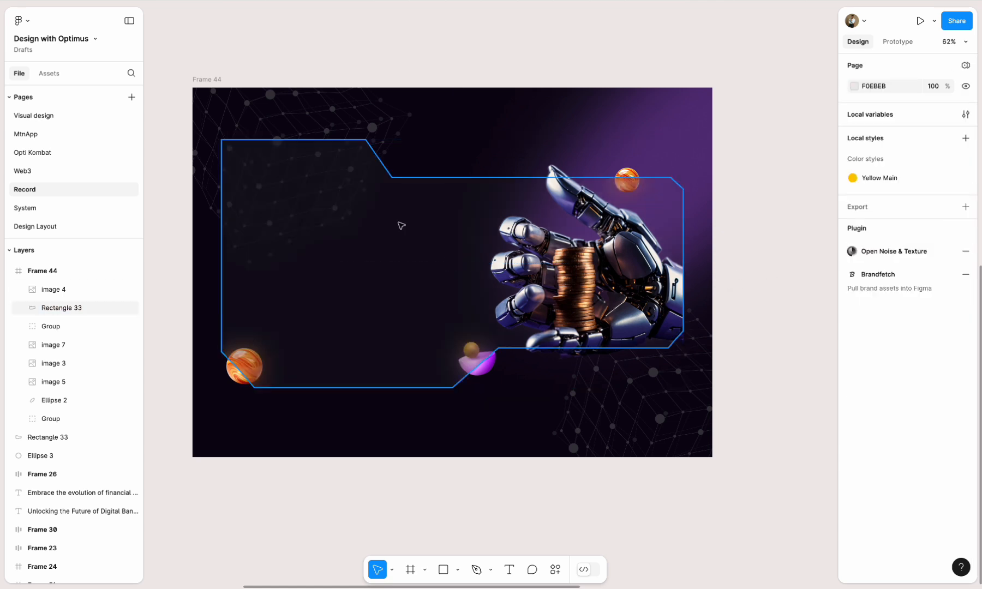
{"action": "left_click", "coordinate": [863, 330]}
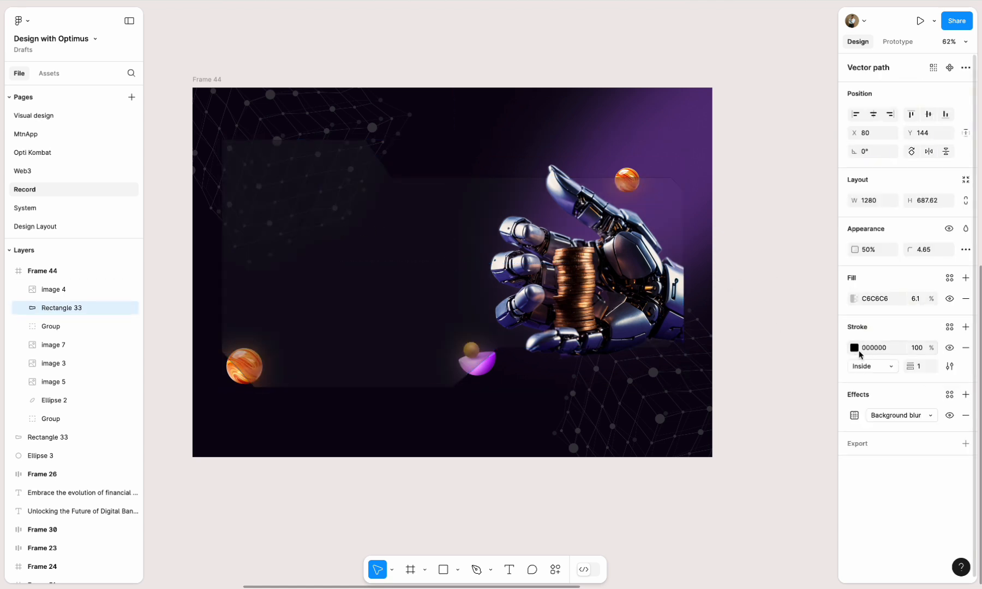
{"action": "left_click", "coordinate": [854, 347]}
{"action": "left_click", "coordinate": [727, 288]}
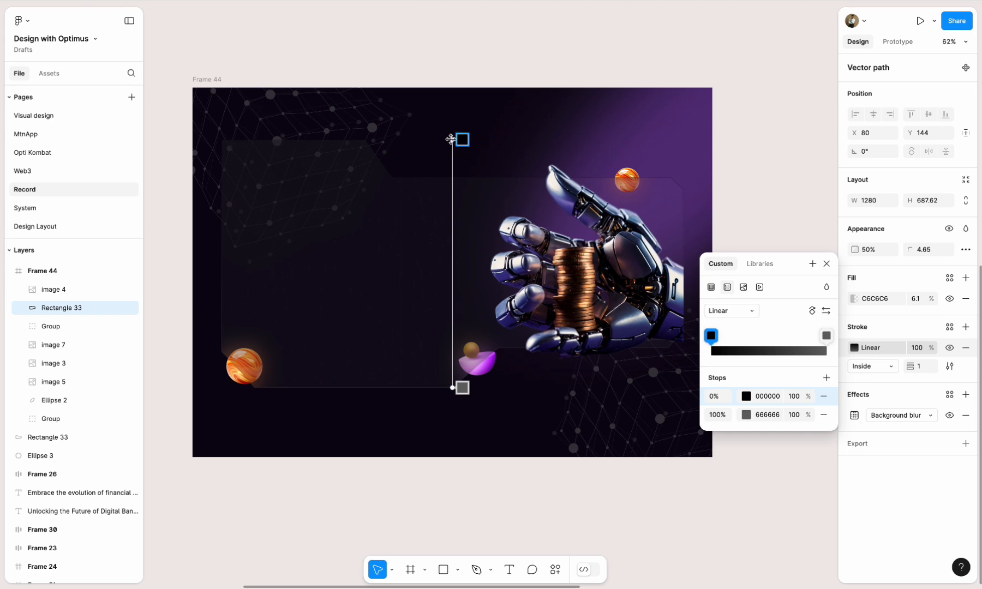
{"action": "left_click_drag", "start_coordinate": [452, 139], "coordinate": [227, 146]}
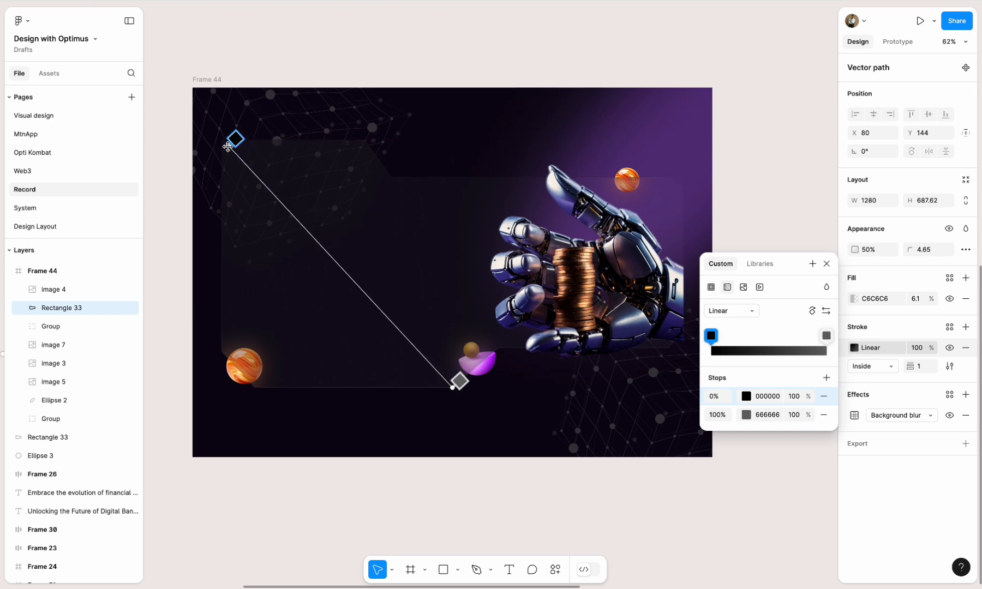
- Set both stroke gradient stops to white FFFFFF and extend the gradient's end toward the panel's right side
{"action": "left_click", "coordinate": [746, 397]}
{"action": "type", "text": "ffffff"}
{"action": "key", "text": "Return"}
{"action": "left_click", "coordinate": [827, 337]}
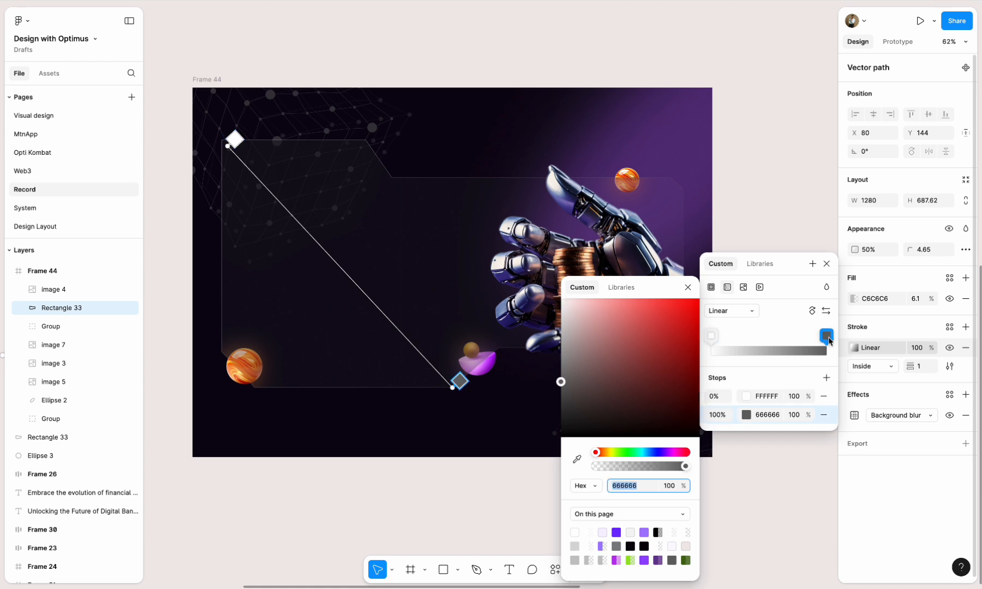
{"action": "left_click_drag", "start_coordinate": [453, 387], "coordinate": [657, 389]}
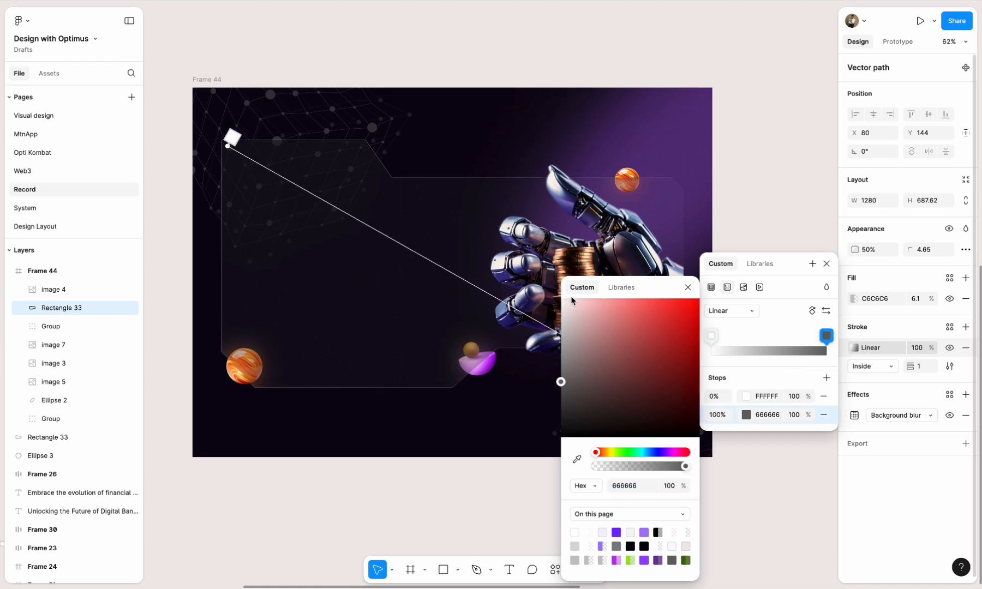
{"action": "left_click_drag", "start_coordinate": [572, 300], "coordinate": [538, 282]}
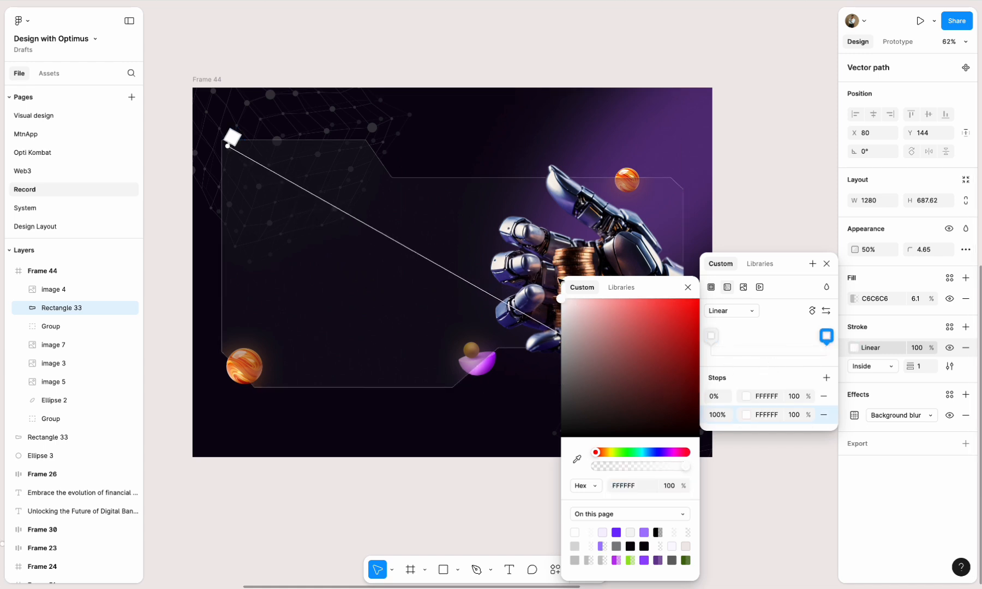
- Add a third white stop to the stroke gradient and set its position to 0%
{"action": "left_click", "coordinate": [464, 278]}
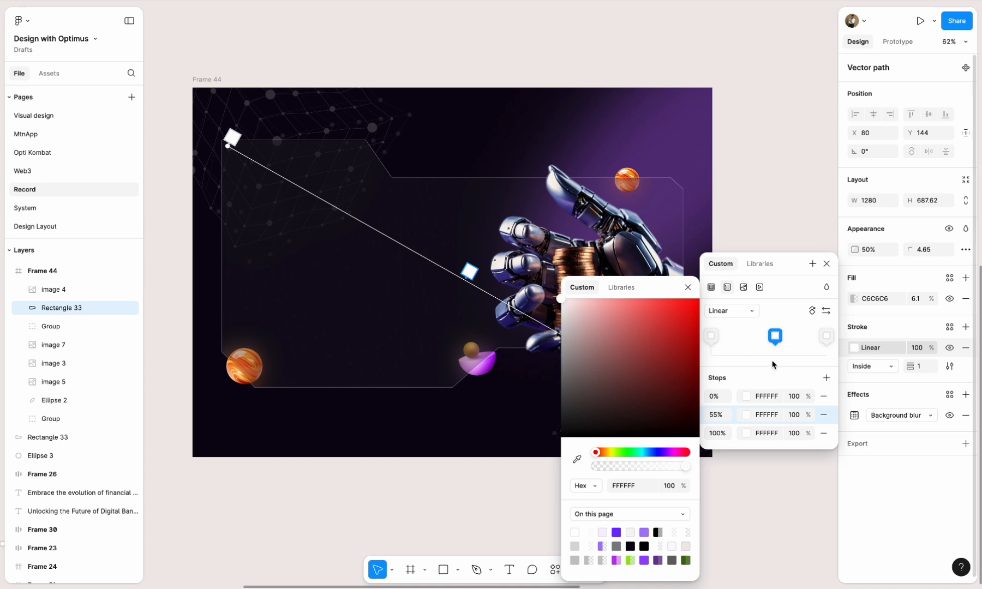
{"action": "left_click_drag", "start_coordinate": [776, 336], "coordinate": [771, 337]}
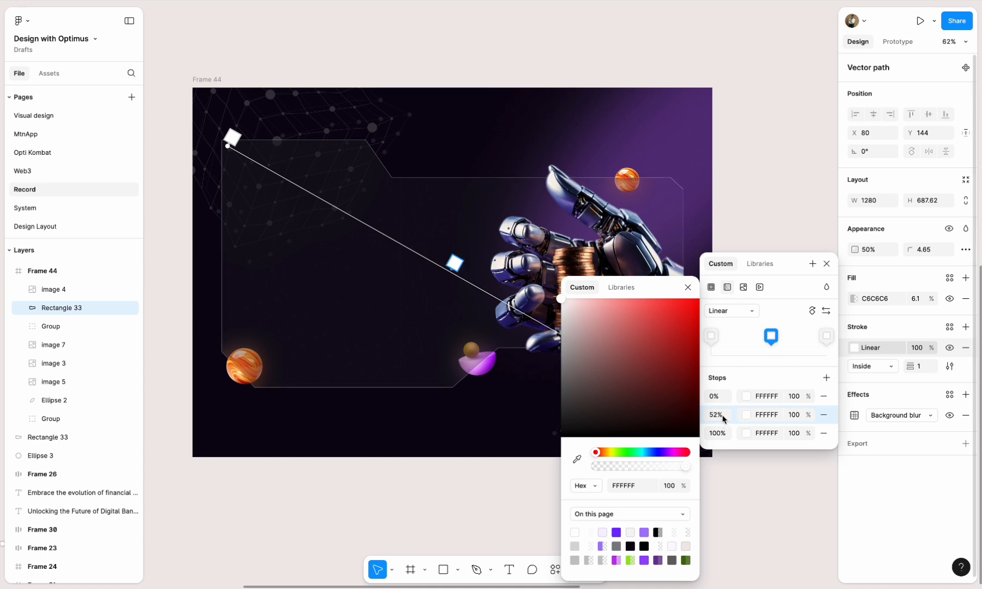
{"action": "type", "text": "0"}
{"action": "key", "text": "Return"}
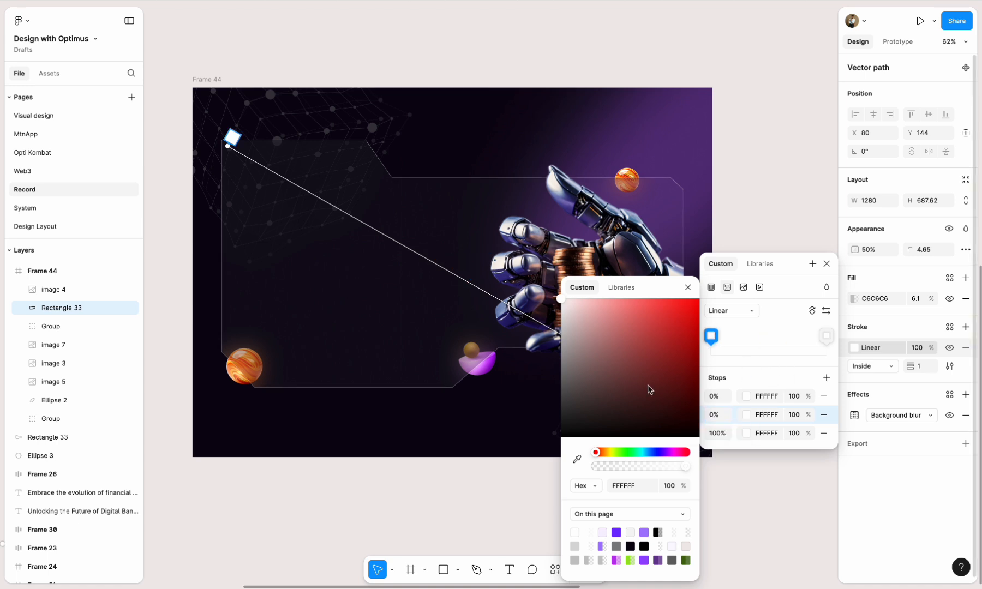
- Place the stroke gradient's end at the panel's lower-right corner and change the added 0% stop to black 000000
{"action": "left_click", "coordinate": [688, 288]}
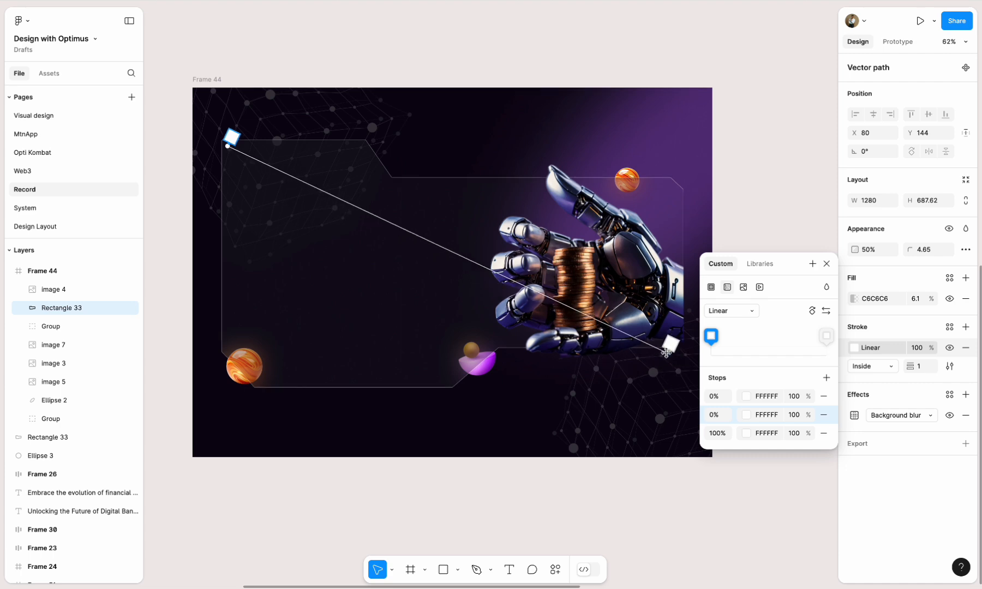
{"action": "left_click", "coordinate": [748, 415]}
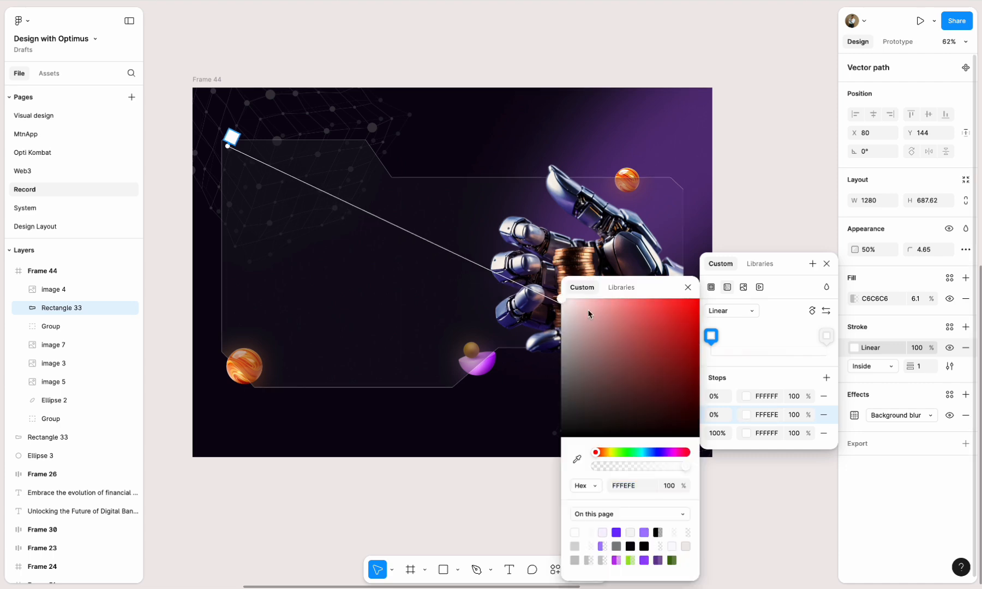
{"action": "left_click_drag", "start_coordinate": [588, 314], "coordinate": [521, 474]}
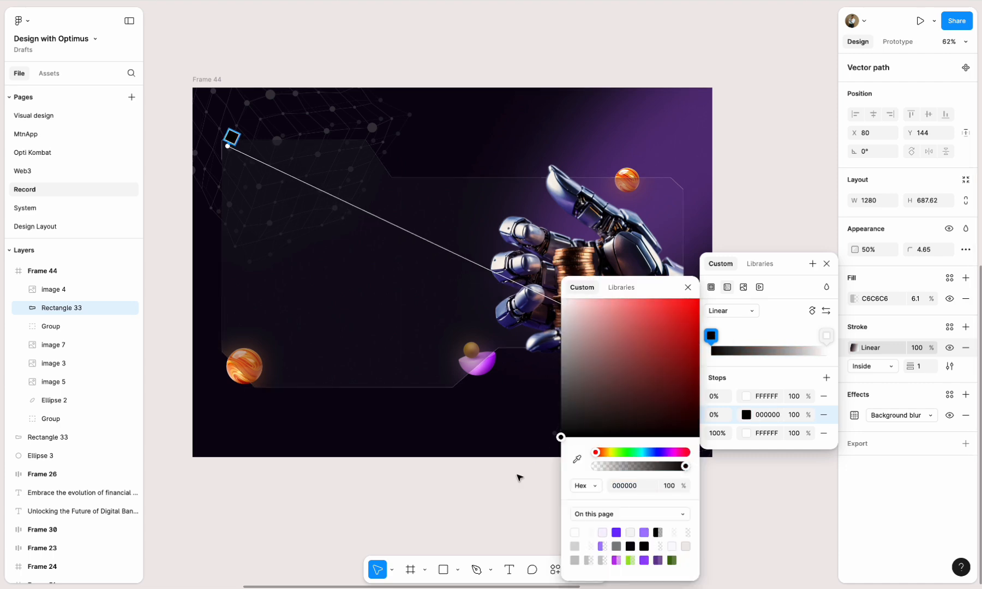
- Set the position of the white 0% stop in the stroke gradient to 100%
{"action": "left_click", "coordinate": [716, 398]}
{"action": "type", "text": "100"}
{"action": "key", "text": "Return"}
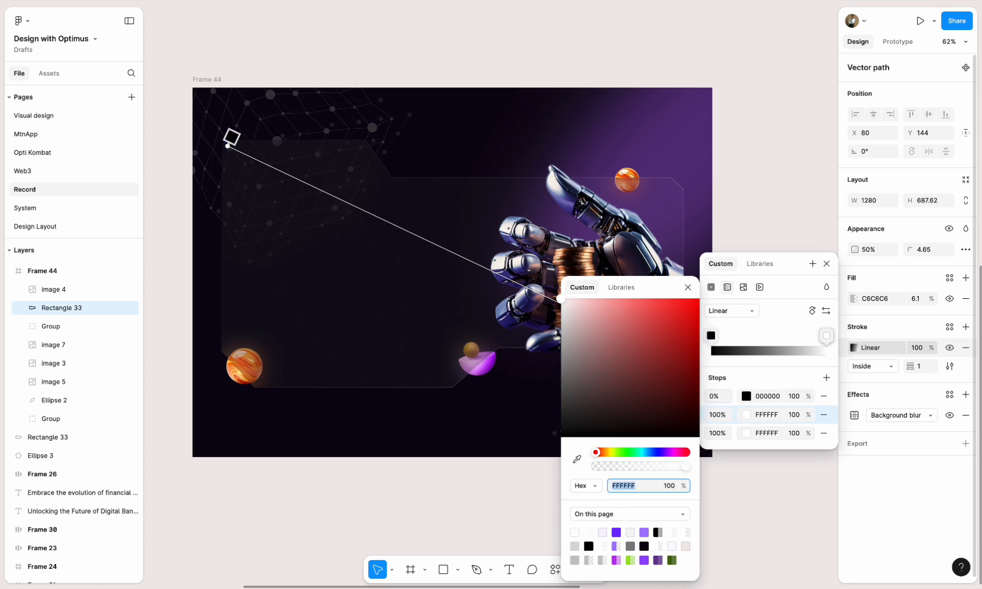
{"action": "left_click", "coordinate": [725, 401]}
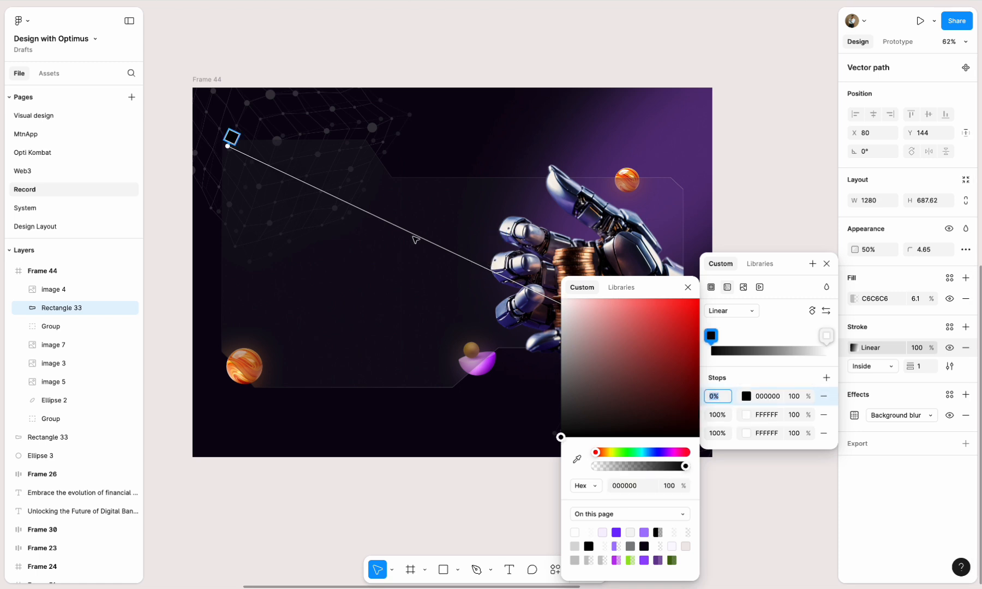
- Set the stroke gradient's 0% stop to white FFFFFF and add a black 000000 stop at 54%
{"action": "left_click_drag", "start_coordinate": [622, 378], "coordinate": [561, 298]}
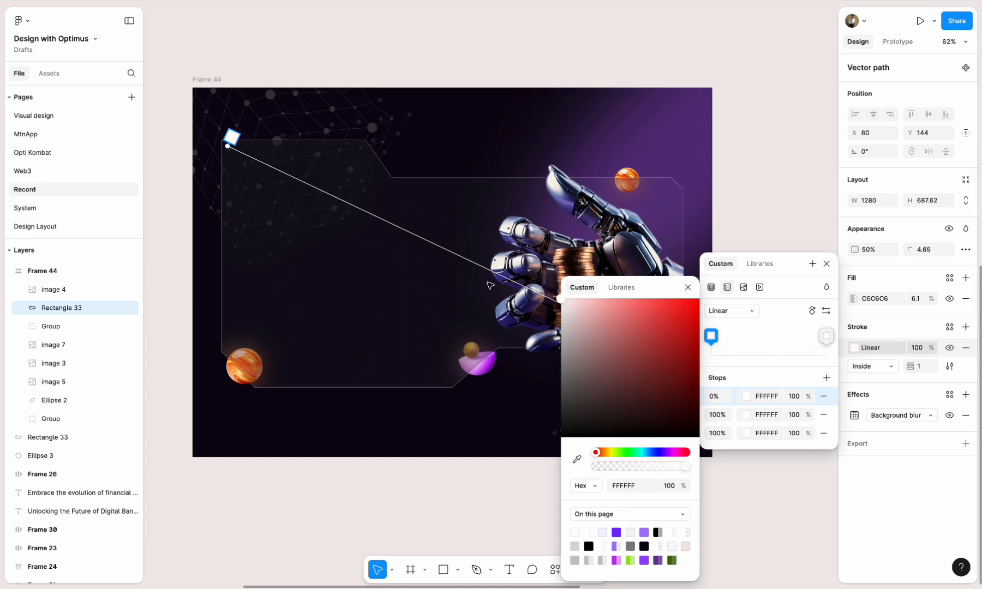
{"action": "left_click", "coordinate": [466, 256]}
{"action": "left_click_drag", "start_coordinate": [606, 319], "coordinate": [558, 457]}
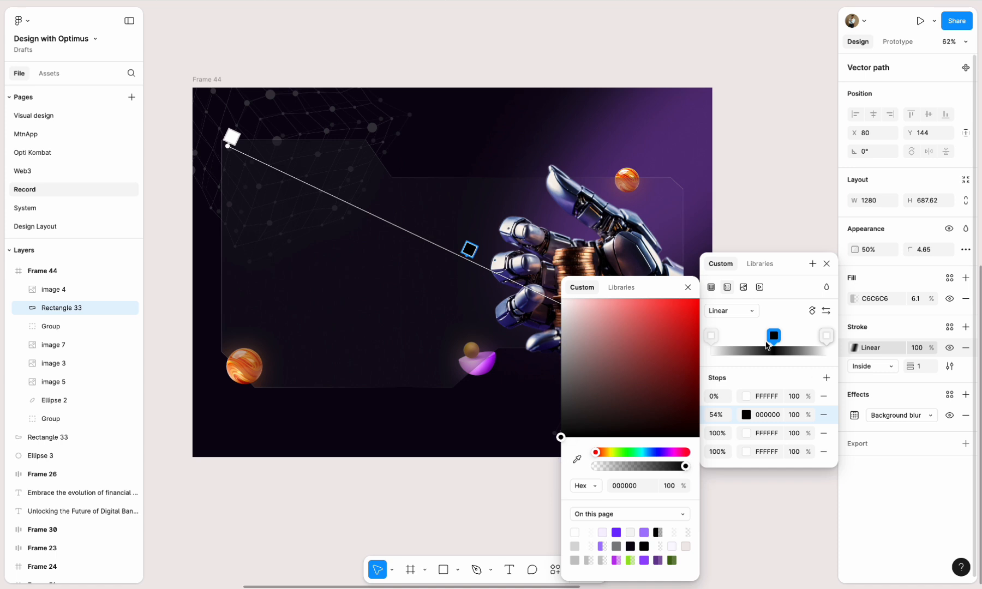
{"action": "left_click", "coordinate": [687, 287]}
{"action": "left_click", "coordinate": [826, 263]}
{"action": "left_click", "coordinate": [766, 306]}
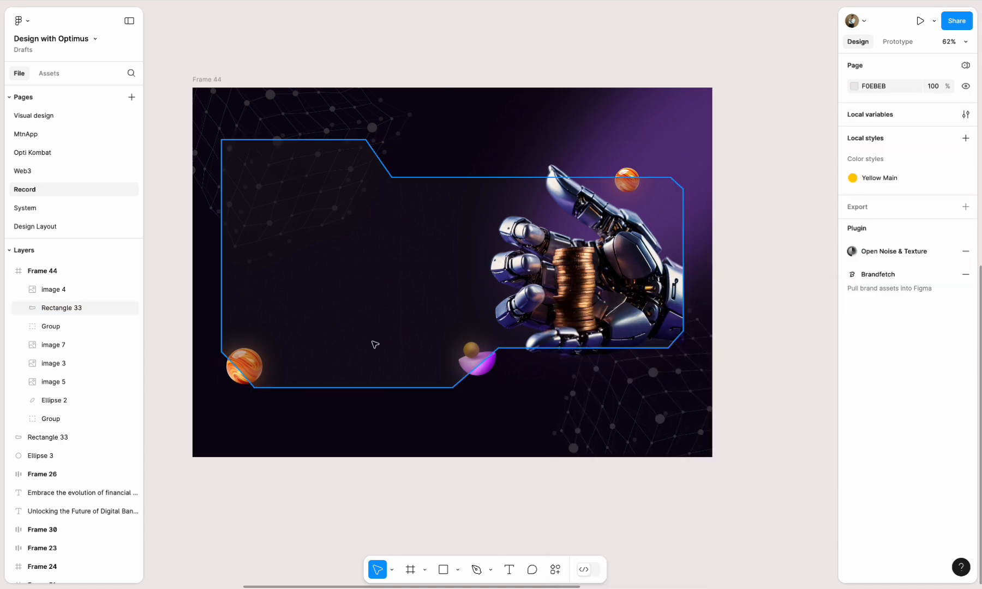
- Raise the notched glass panel's layer opacity to 100%
{"action": "left_click", "coordinate": [467, 322]}
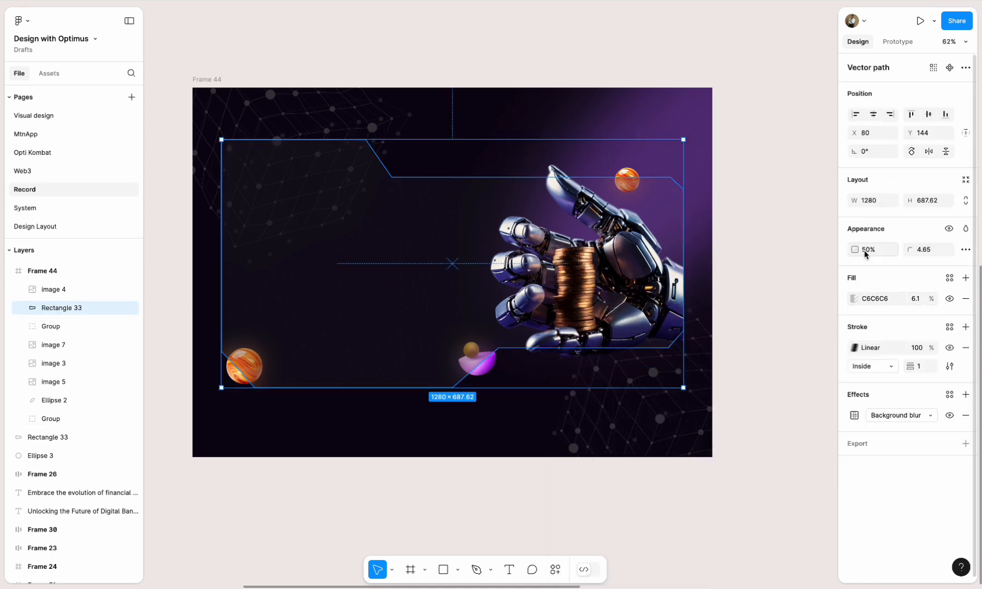
{"action": "left_click", "coordinate": [730, 307]}
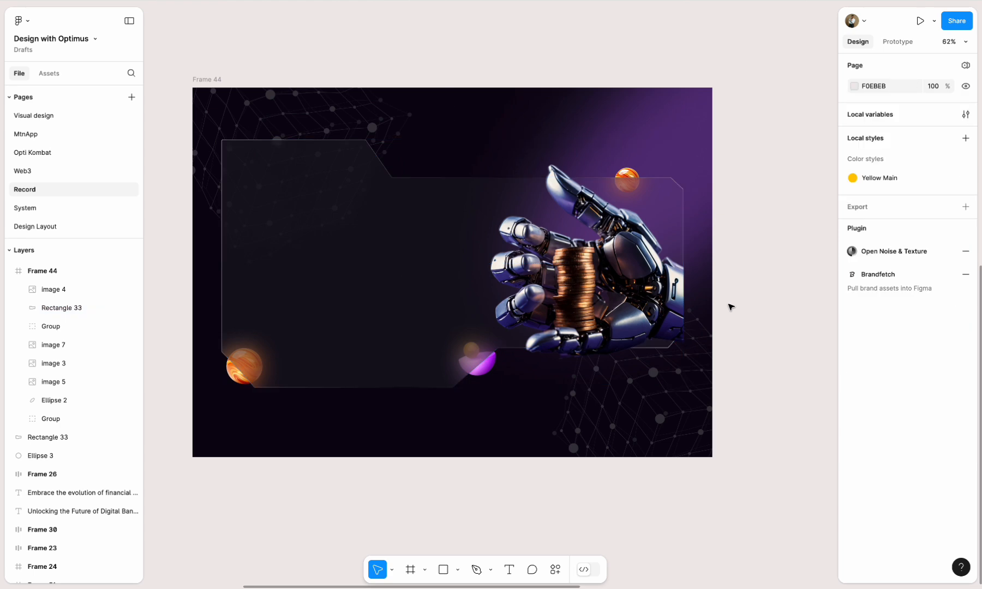
{"action": "left_click", "coordinate": [390, 296]}
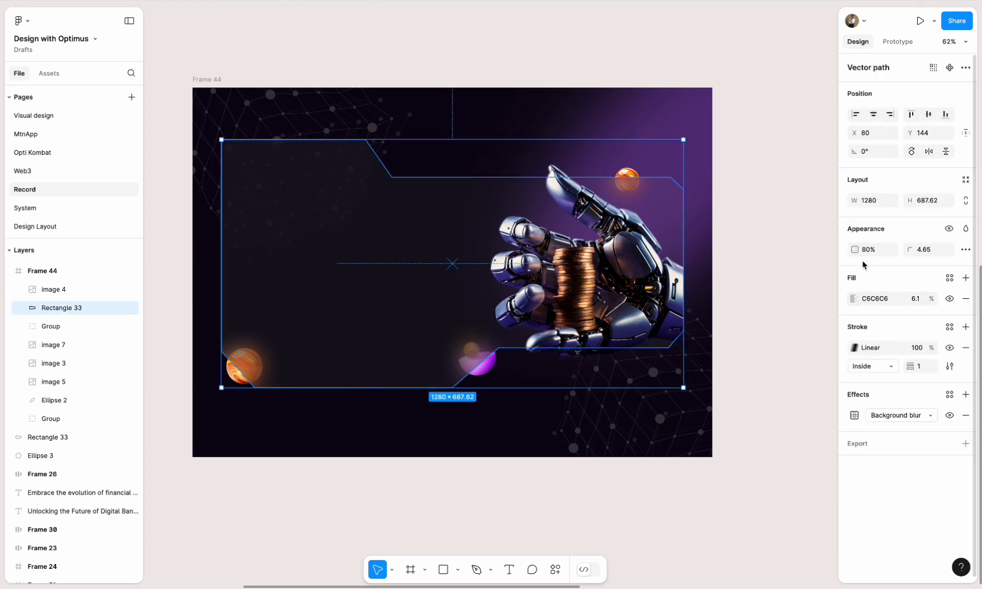
{"action": "left_click", "coordinate": [729, 283]}
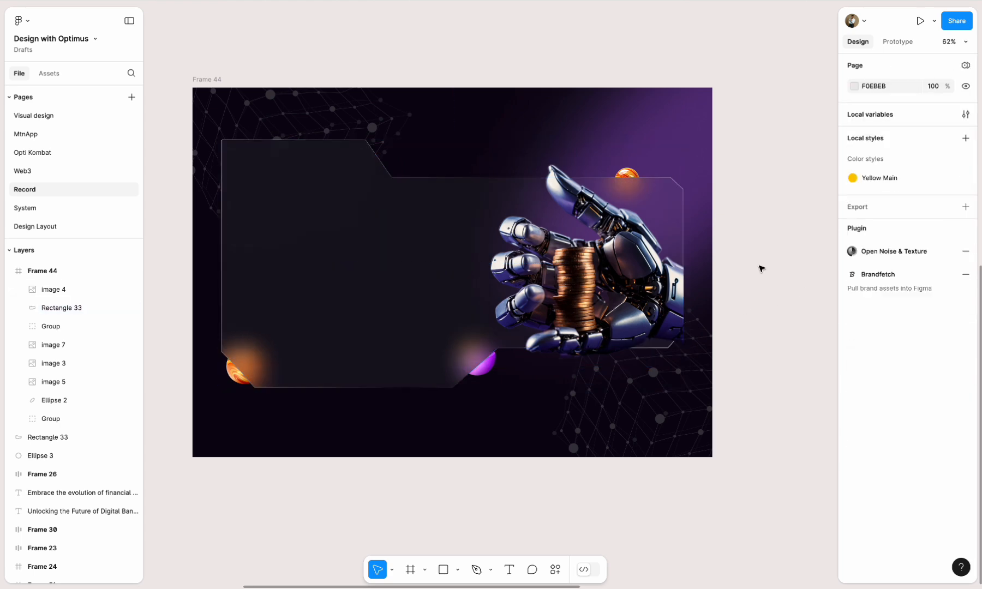
- Move the navigation bar with the Register Now button into Frame 44 at X 572, Y 148, flush with the glass panel's right edge
{"action": "scroll", "coordinate": [761, 269], "scroll_direction": "down", "scroll_amount": 5}
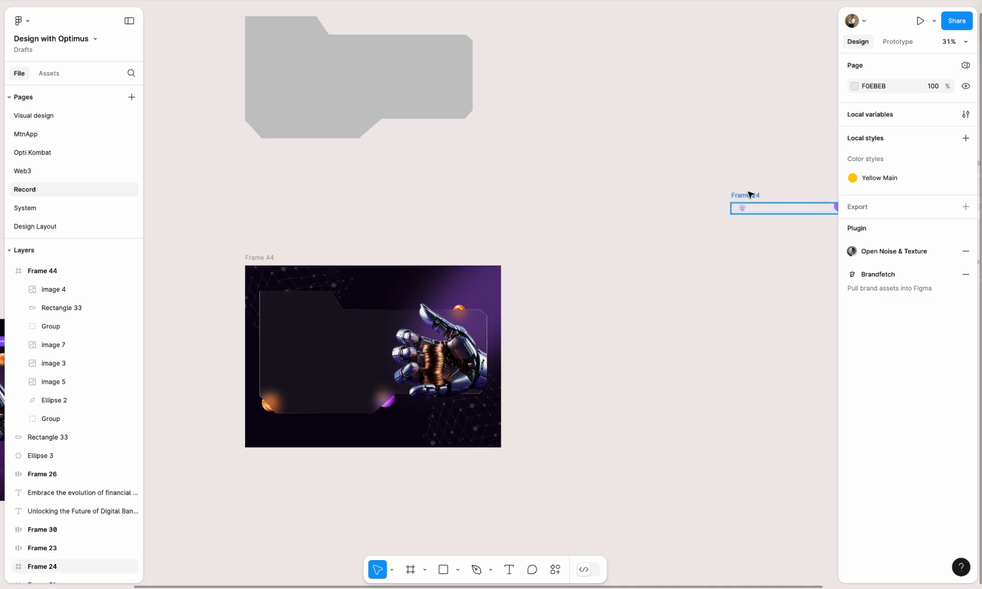
{"action": "left_click_drag", "start_coordinate": [752, 193], "coordinate": [359, 283]}
{"action": "scroll", "coordinate": [342, 328], "scroll_direction": "up", "scroll_amount": 5}
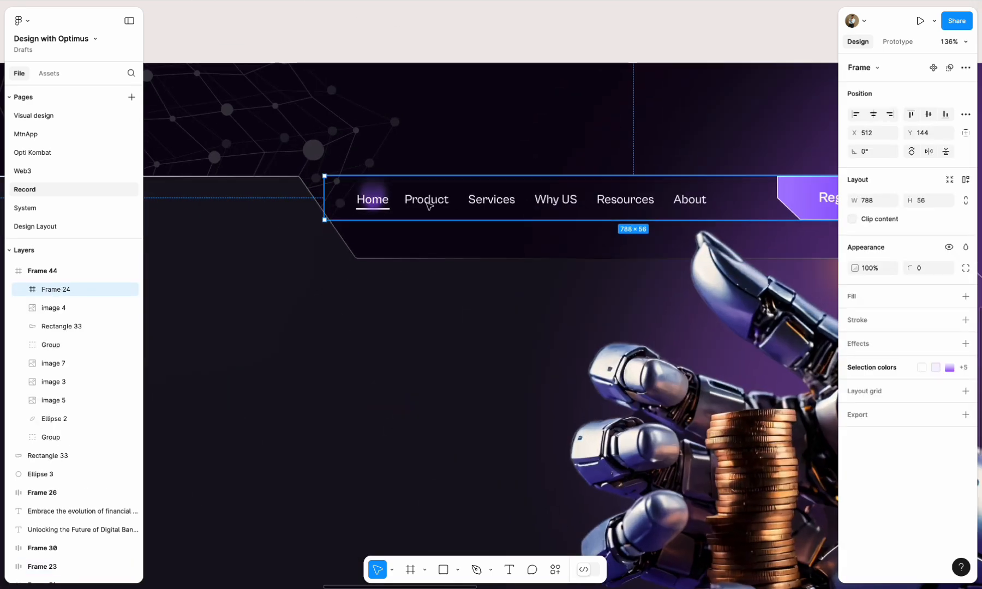
{"action": "scroll", "coordinate": [423, 211], "scroll_direction": "down", "scroll_amount": 3}
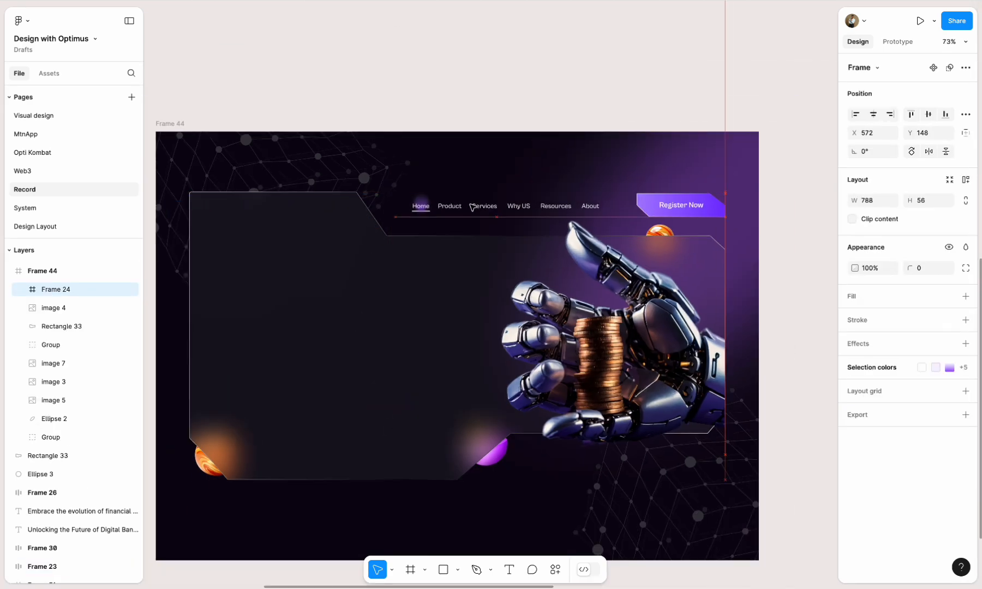
{"action": "left_click", "coordinate": [399, 277], "text": "shift"}
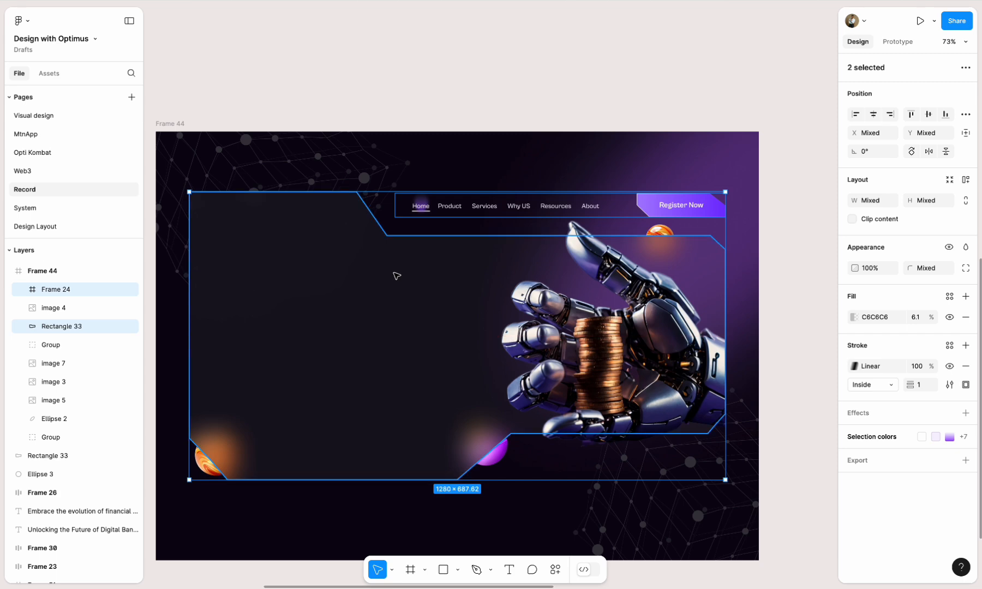
{"action": "left_click", "coordinate": [491, 132]}
- Move the robot hand image up to X 1360.47, Y 171 along the glass panel's right border
{"action": "scroll", "coordinate": [550, 305], "scroll_direction": "down", "scroll_amount": 2}
{"action": "scroll", "coordinate": [664, 226], "scroll_direction": "up", "scroll_amount": 6}
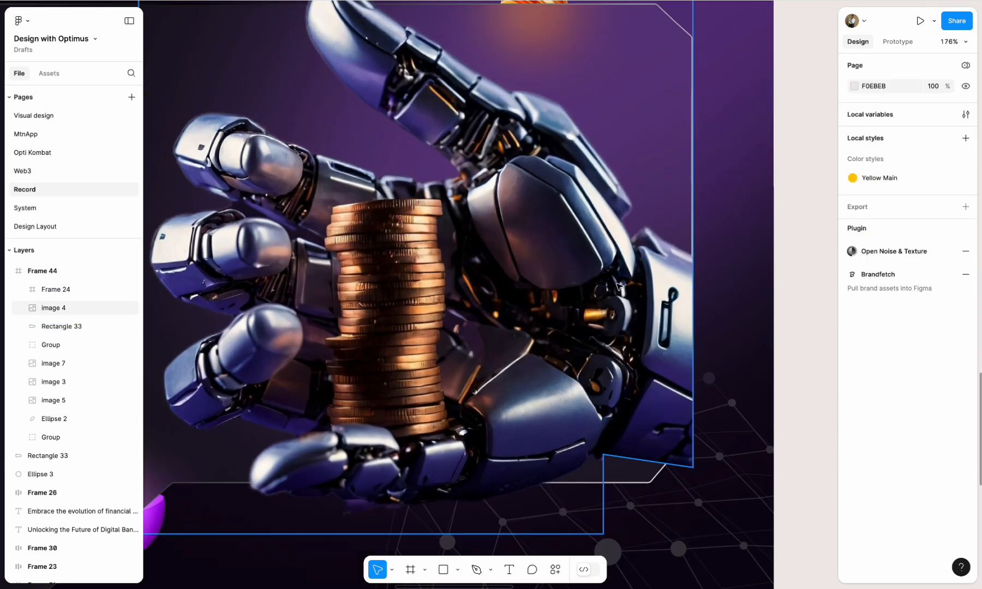
{"action": "left_click_drag", "start_coordinate": [618, 285], "coordinate": [617, 252]}
{"action": "scroll", "coordinate": [480, 282], "scroll_direction": "down", "scroll_amount": 6}
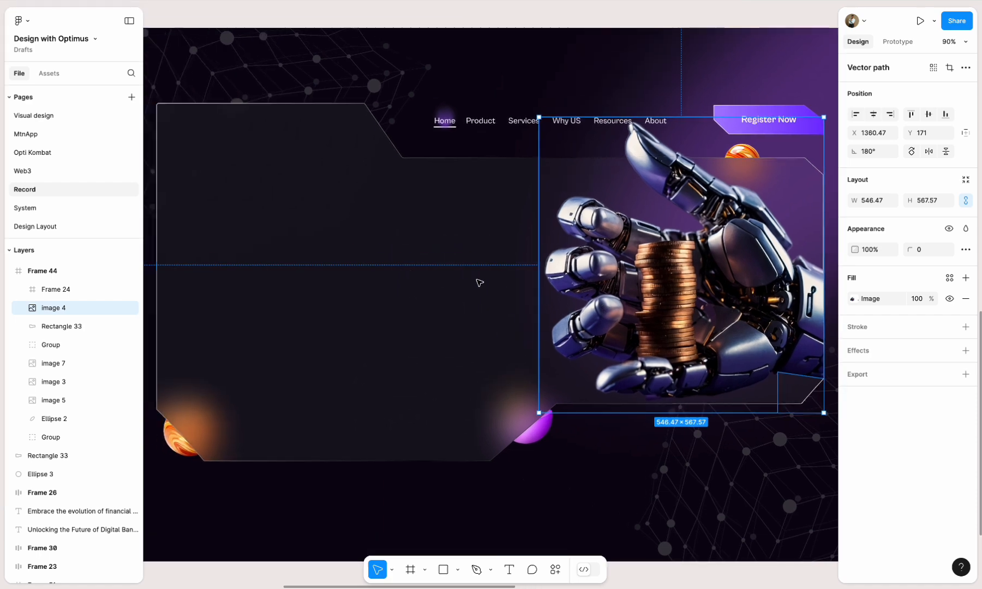
- Adjust the opacity of the glass panel's gradient stroke
{"action": "left_click", "coordinate": [479, 282]}
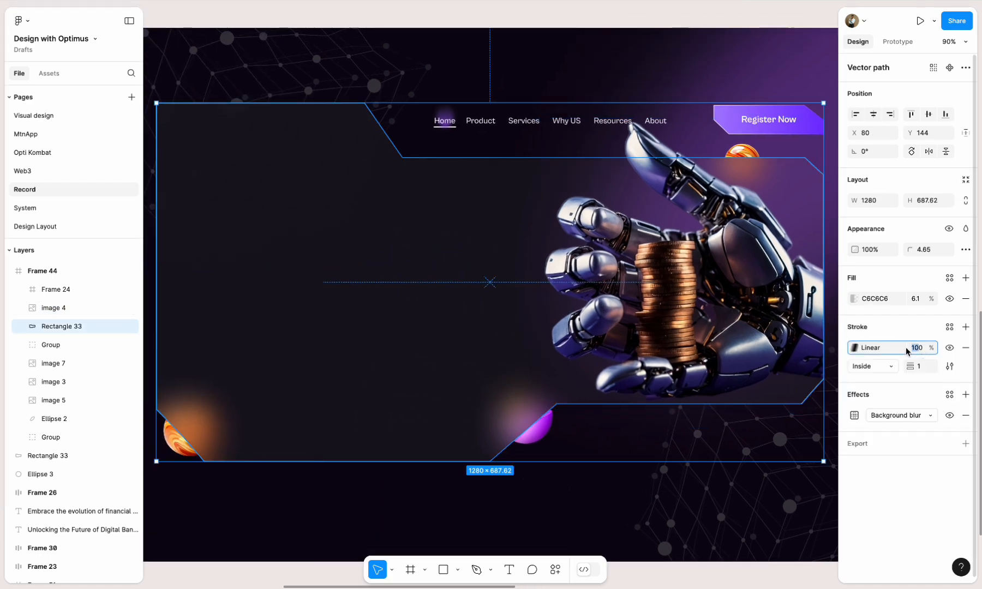
{"action": "key", "text": "Return"}
{"action": "scroll", "coordinate": [589, 378], "scroll_direction": "down", "scroll_amount": 5}
{"action": "left_click", "coordinate": [807, 381]}
- Nudge the robot hand image to X 1359.47 so its cut edge sits against the panel's right border
{"action": "scroll", "coordinate": [729, 399], "scroll_direction": "up", "scroll_amount": 10}
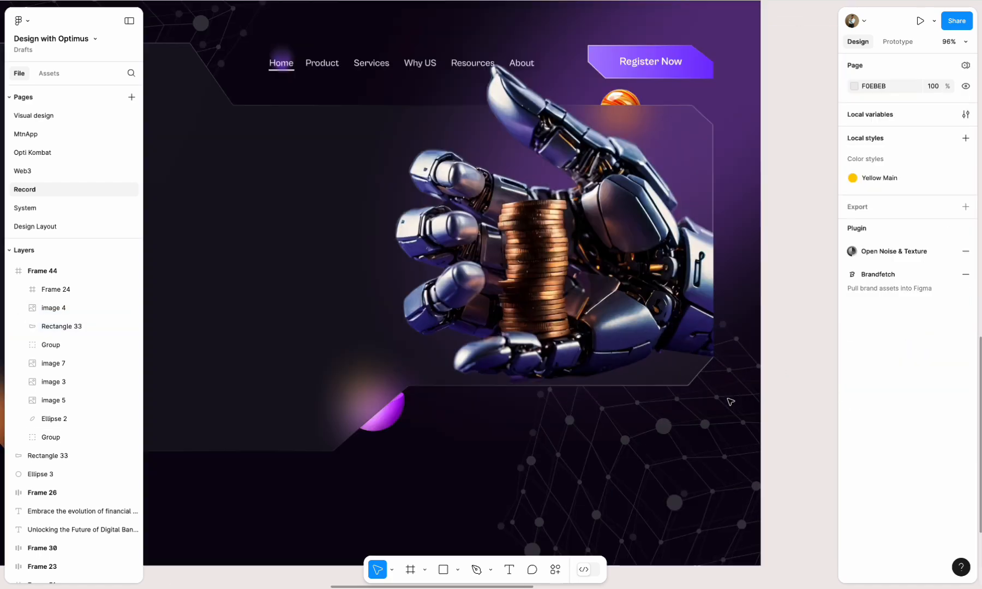
{"action": "scroll", "coordinate": [641, 262], "scroll_direction": "up", "scroll_amount": 4}
{"action": "left_click", "coordinate": [646, 249]}
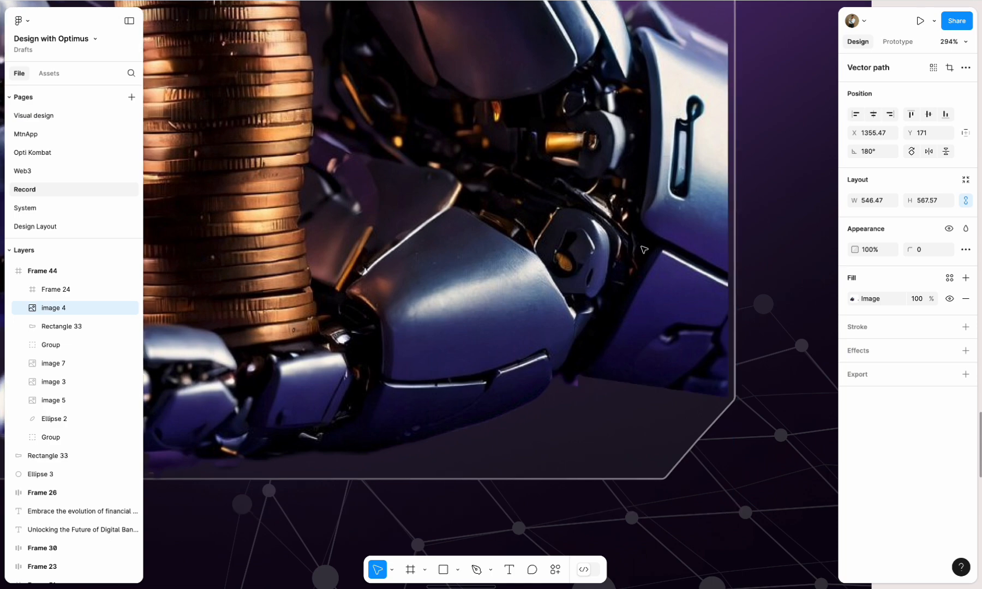
{"action": "scroll", "coordinate": [628, 388], "scroll_direction": "down", "scroll_amount": 5}
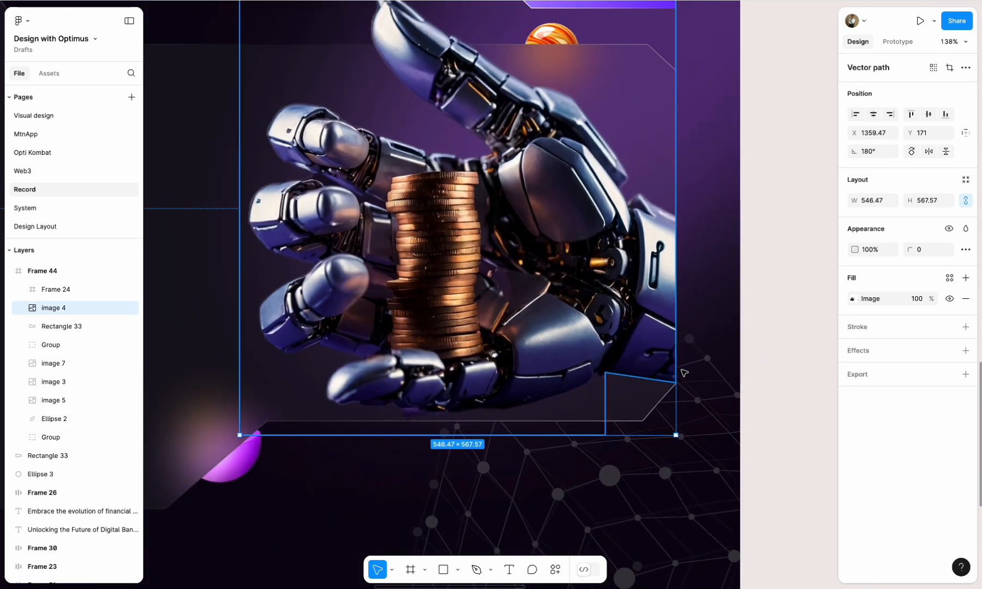
{"action": "left_click", "coordinate": [763, 355]}
- Move the heading, paragraph, buttons, logo, statistics row and green blurred ellipse together from the far side of the canvas to Frame 44
{"action": "scroll", "coordinate": [762, 356], "scroll_direction": "down", "scroll_amount": 10}
{"action": "scroll", "coordinate": [759, 352], "scroll_direction": "right", "scroll_amount": 5}
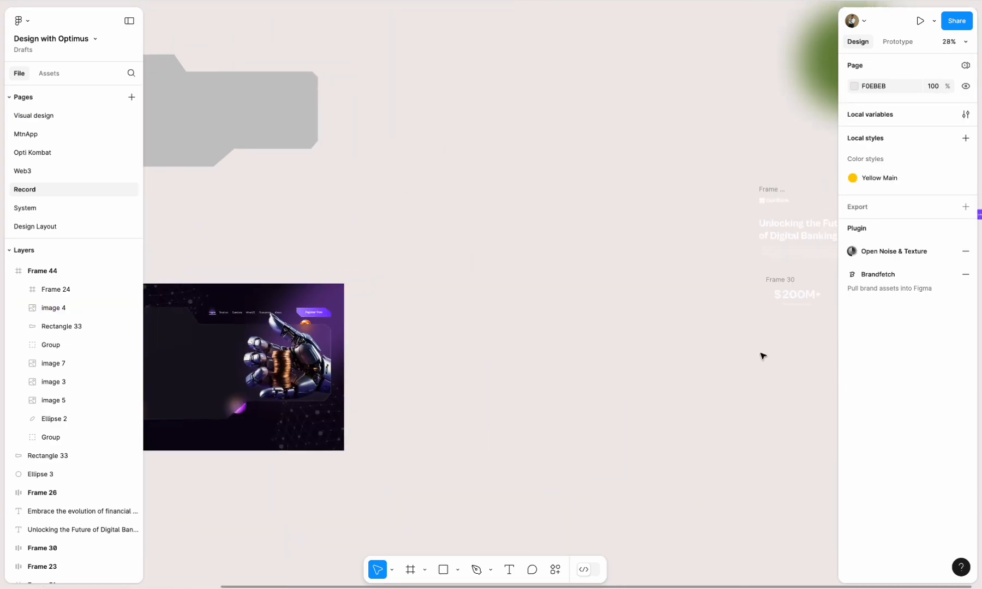
{"action": "scroll", "coordinate": [758, 300], "scroll_direction": "right", "scroll_amount": 2}
{"action": "left_click_drag", "start_coordinate": [631, 172], "coordinate": [866, 336]}
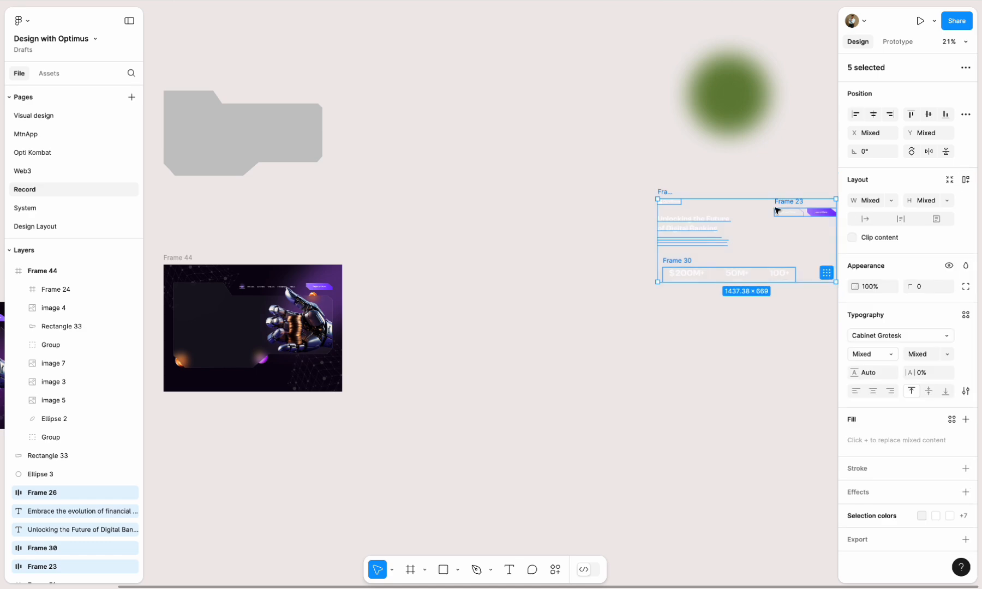
{"action": "left_click", "coordinate": [733, 114], "text": "shift"}
{"action": "scroll", "coordinate": [685, 133], "scroll_direction": "down", "scroll_amount": 2}
{"action": "left_click_drag", "start_coordinate": [686, 132], "coordinate": [458, 221]}
{"action": "scroll", "coordinate": [340, 265], "scroll_direction": "up", "scroll_amount": 6}
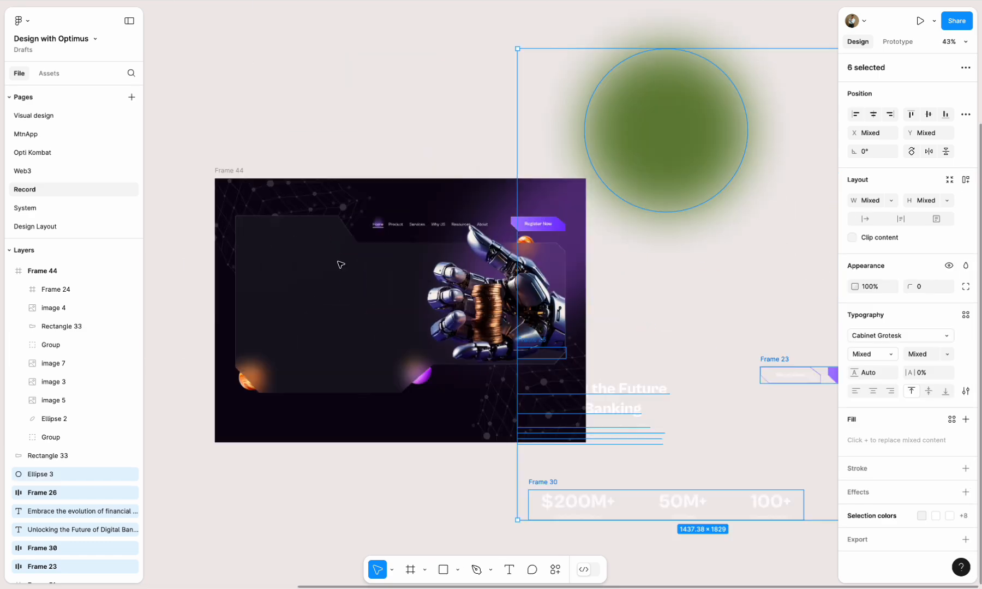
{"action": "scroll", "coordinate": [340, 265], "scroll_direction": "down", "scroll_amount": 3}
{"action": "left_click", "coordinate": [381, 180]}
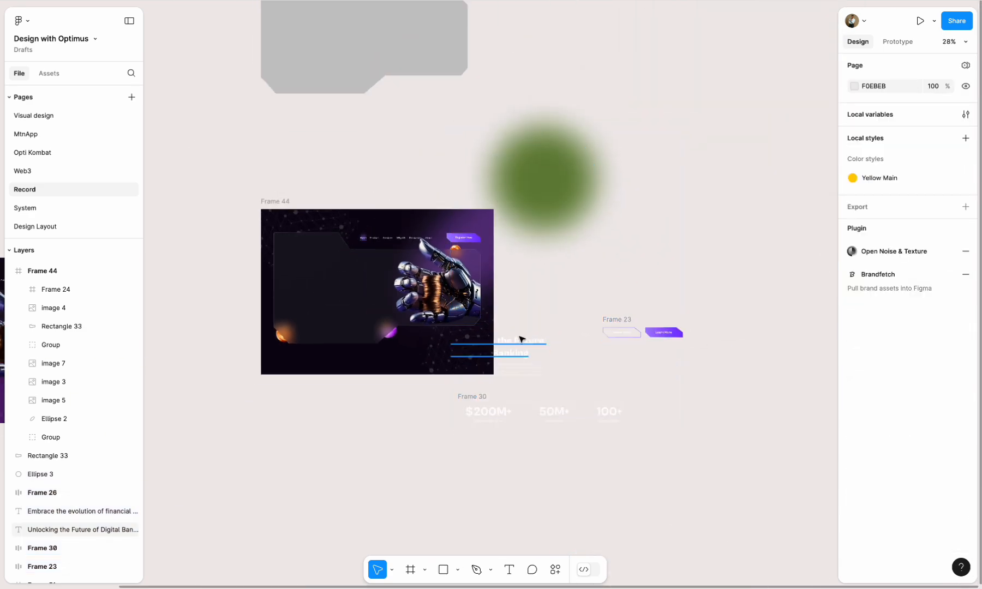
- Place the heading at X 138, Y 292, the Watch Video and Learn More buttons at X 138, Y 607, and the paragraph between them
{"action": "left_click_drag", "start_coordinate": [521, 339], "coordinate": [353, 260]}
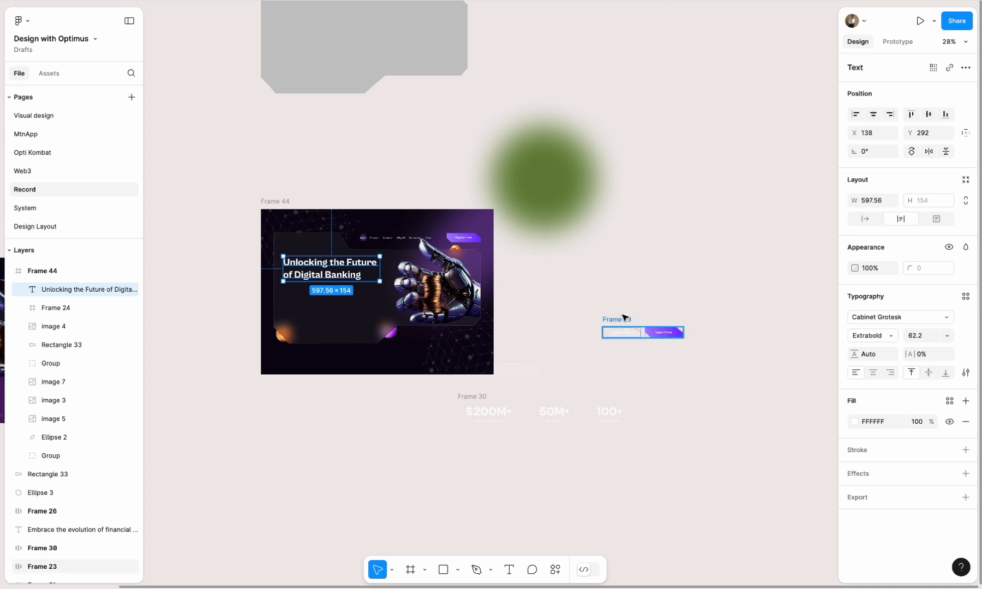
{"action": "left_click_drag", "start_coordinate": [624, 318], "coordinate": [305, 298]}
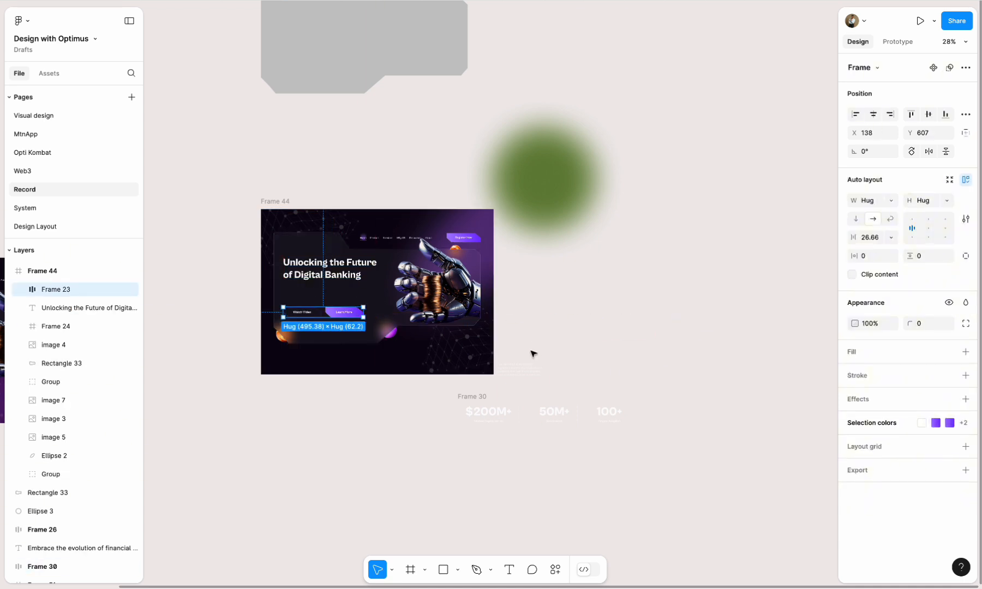
{"action": "left_click_drag", "start_coordinate": [506, 369], "coordinate": [338, 289]}
- Place the green blurred ellipse over Frame 44's upper-left corner at X -78, Y -208 and send it behind the glass panel
{"action": "left_click_drag", "start_coordinate": [545, 184], "coordinate": [300, 234]}
{"action": "key", "text": "ctrl+bracketleft"}
{"action": "key", "text": "ctrl+bracketleft"}
{"action": "key", "text": "ctrl+bracketleft"}
{"action": "key", "text": "ctrl+bracketleft"}
{"action": "key", "text": "ctrl+bracketleft"}
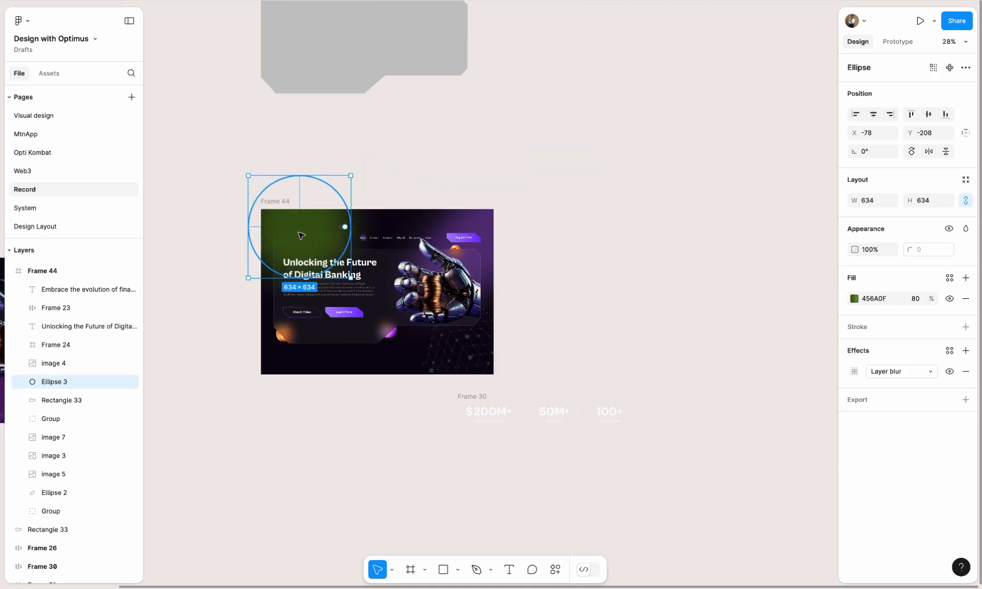
{"action": "left_click", "coordinate": [494, 181]}
{"action": "scroll", "coordinate": [286, 295], "scroll_direction": "up", "scroll_amount": 3}
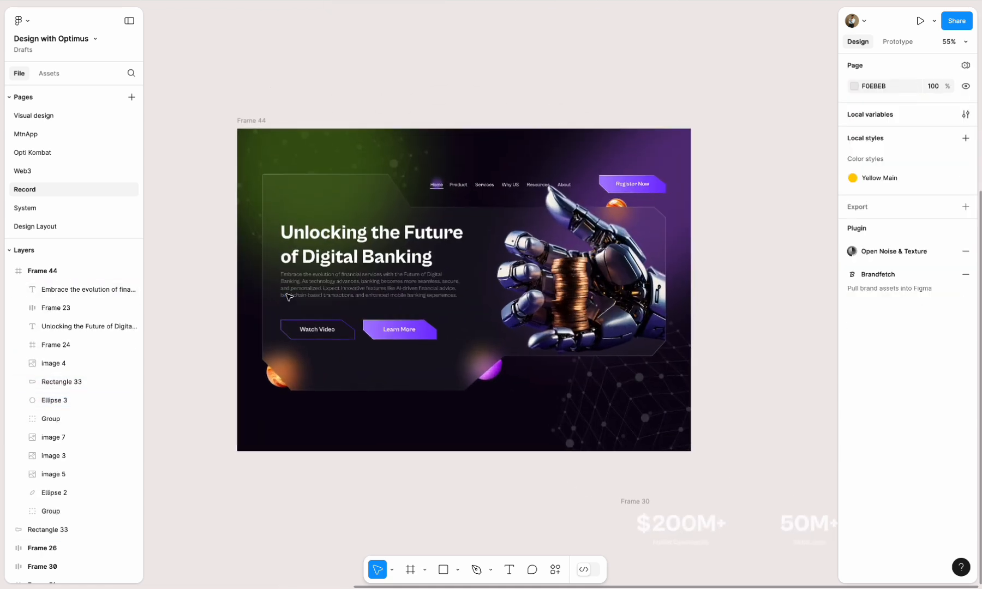
- Place the statistics row along the bottom of Frame 44 at X 187, Y 881, centred horizontally
{"action": "scroll", "coordinate": [286, 295], "scroll_direction": "down", "scroll_amount": 1}
{"action": "left_click", "coordinate": [568, 478]}
{"action": "left_click_drag", "start_coordinate": [512, 452], "coordinate": [300, 380]}
{"action": "left_click", "coordinate": [873, 115]}
{"action": "scroll", "coordinate": [425, 281], "scroll_direction": "up", "scroll_amount": 3}
{"action": "scroll", "coordinate": [425, 281], "scroll_direction": "down", "scroll_amount": 6}
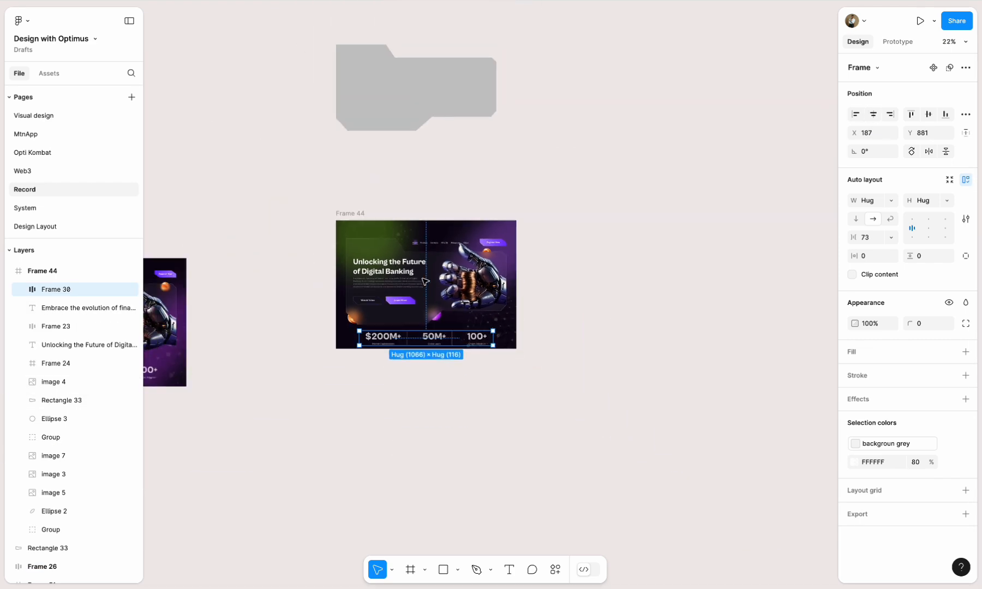
- Add the OptiBank logo to Frame 44 in the glass panel's upper-left area, above the heading
{"action": "scroll", "coordinate": [425, 281], "scroll_direction": "right", "scroll_amount": 5}
{"action": "scroll", "coordinate": [425, 281], "scroll_direction": "down", "scroll_amount": 2}
{"action": "left_click_drag", "start_coordinate": [450, 60], "coordinate": [820, 445]}
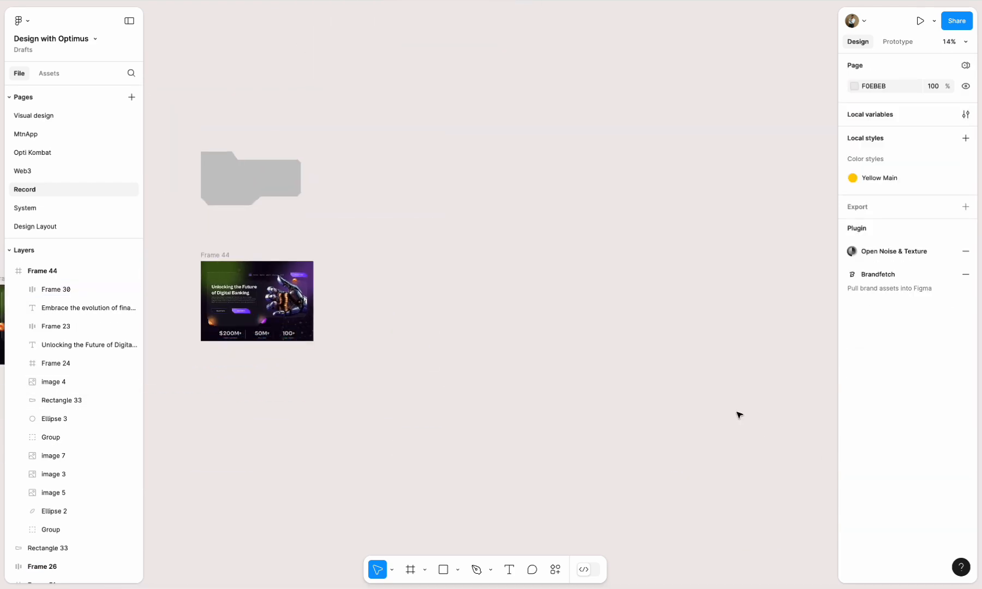
{"action": "scroll", "coordinate": [738, 414], "scroll_direction": "left", "scroll_amount": 6}
{"action": "left_click_drag", "start_coordinate": [329, 325], "coordinate": [532, 305]}
{"action": "scroll", "coordinate": [602, 326], "scroll_direction": "up", "scroll_amount": 5}
- Delete the spare grey notched shape above Frame 44
{"action": "left_click", "coordinate": [491, 101]}
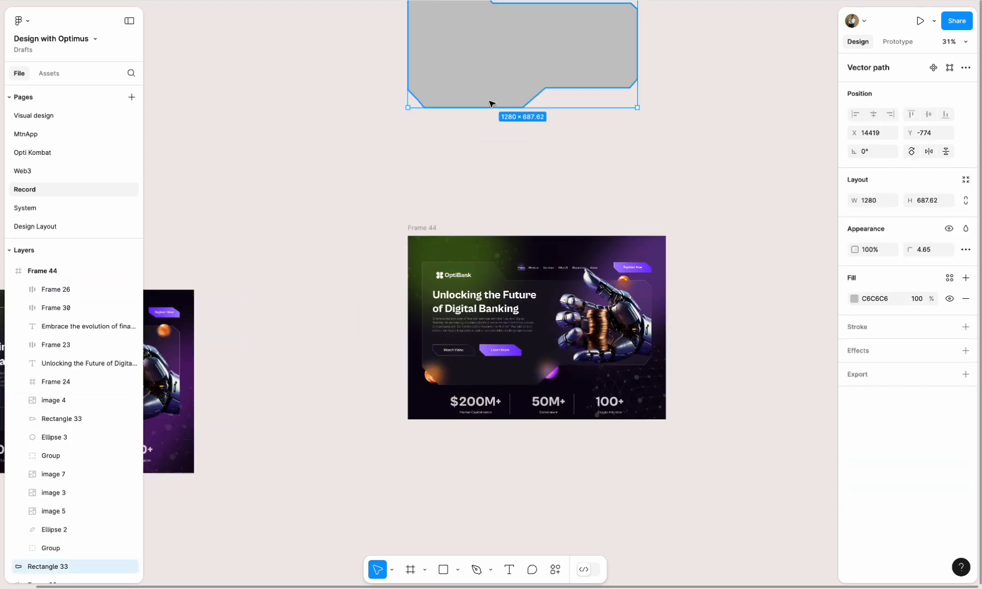
{"action": "key", "text": "Delete"}
{"action": "scroll", "coordinate": [570, 312], "scroll_direction": "up", "scroll_amount": 7}
{"action": "scroll", "coordinate": [572, 311], "scroll_direction": "down", "scroll_amount": 2}
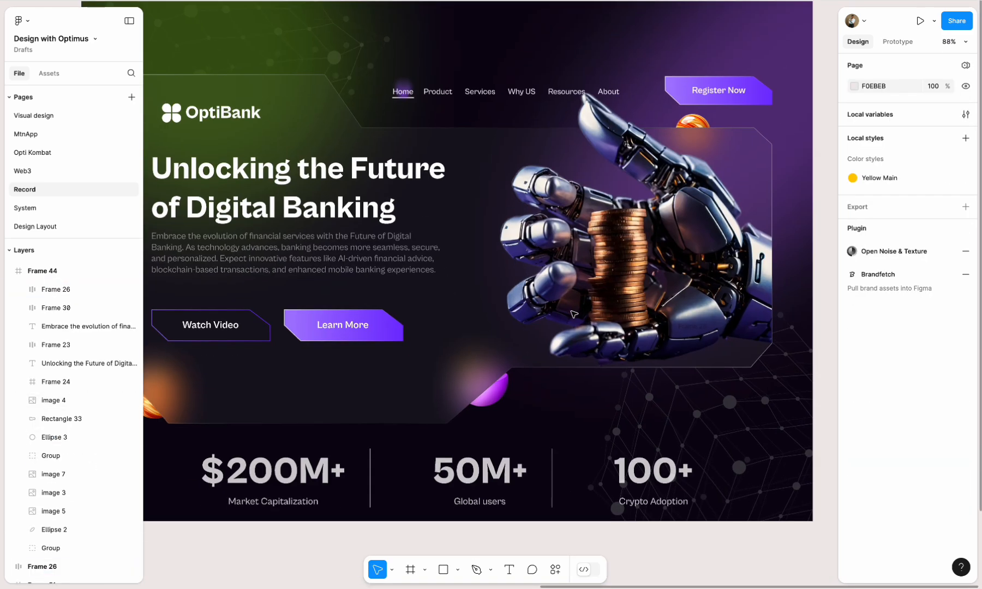
- Move the OptiBank logo to X 137, Y 198 to line up with the left edge of the heading and paragraph
{"action": "scroll", "coordinate": [572, 311], "scroll_direction": "down", "scroll_amount": 3}
{"action": "left_click_drag", "start_coordinate": [328, 175], "coordinate": [319, 170]}
{"action": "left_click", "coordinate": [338, 220], "text": "shift"}
{"action": "left_click", "coordinate": [302, 267], "text": "shift"}
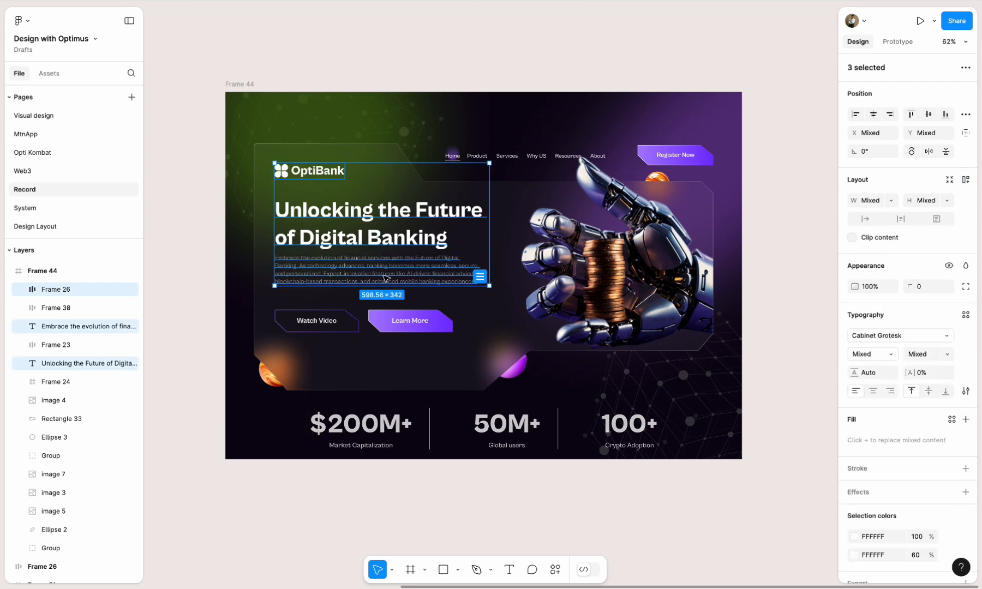
{"action": "left_click", "coordinate": [362, 47]}
- Combine the heading and paragraph in a vertical auto layout with a gap of 8
{"action": "left_click", "coordinate": [356, 249]}
{"action": "left_click", "coordinate": [329, 277], "text": "shift"}
{"action": "key", "text": "shift+a"}
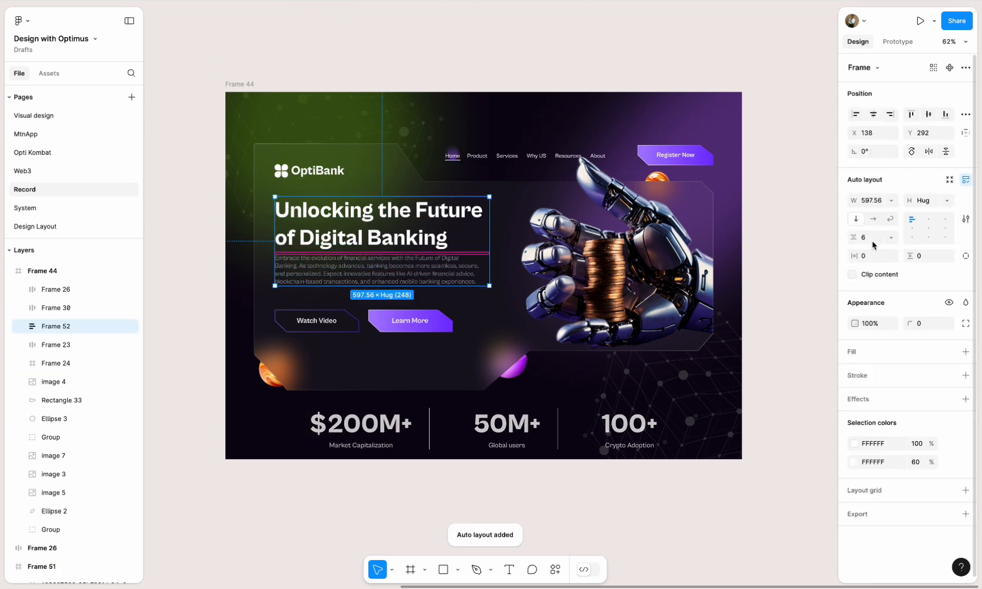
- Combine the text block and the button row in a vertical auto layout with a gap of 64
{"action": "left_click", "coordinate": [300, 320], "text": "shift"}
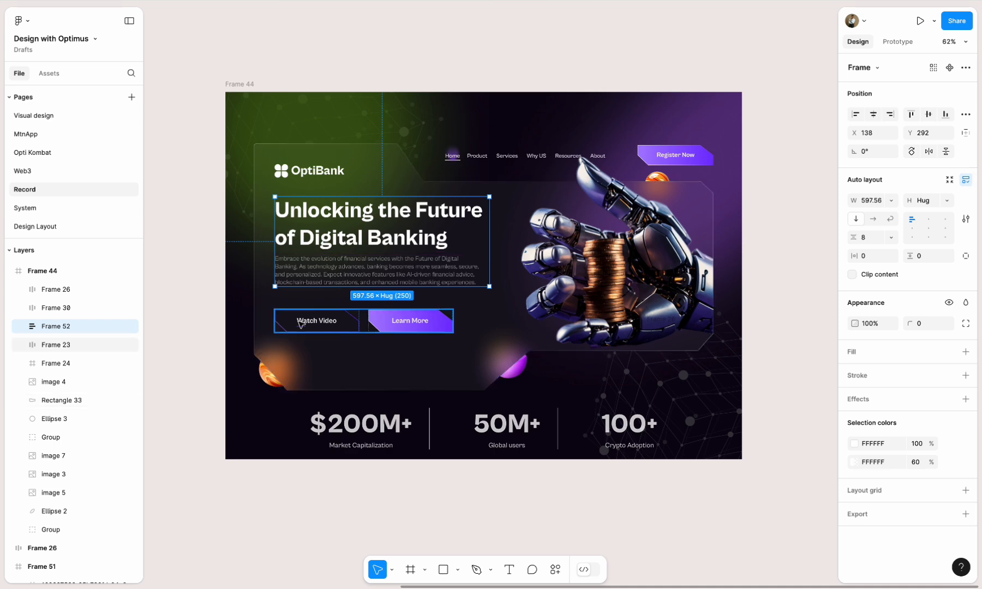
{"action": "key", "text": "shift+a"}
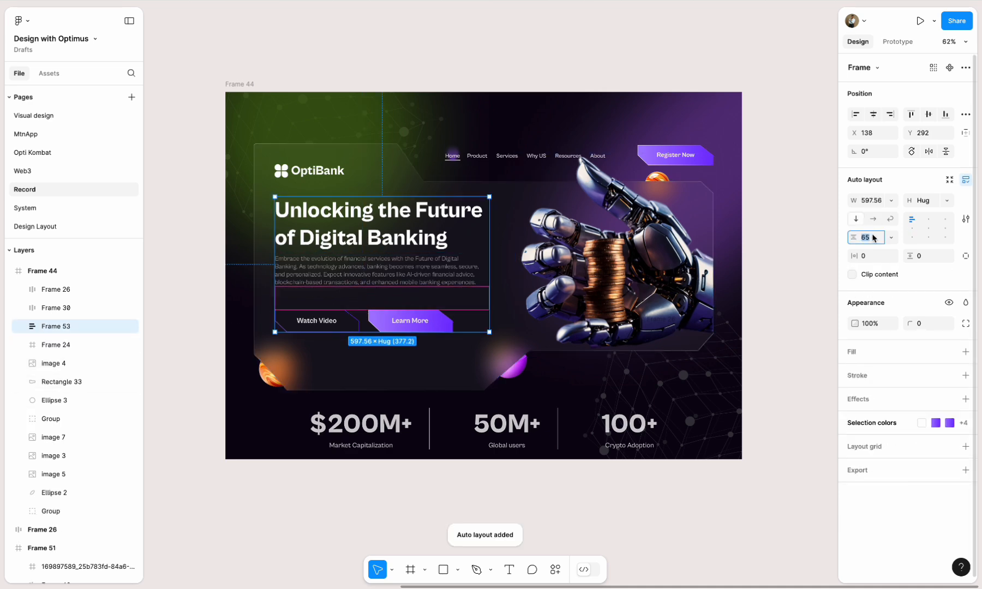
{"action": "type", "text": "64"}
{"action": "key", "text": "Return"}
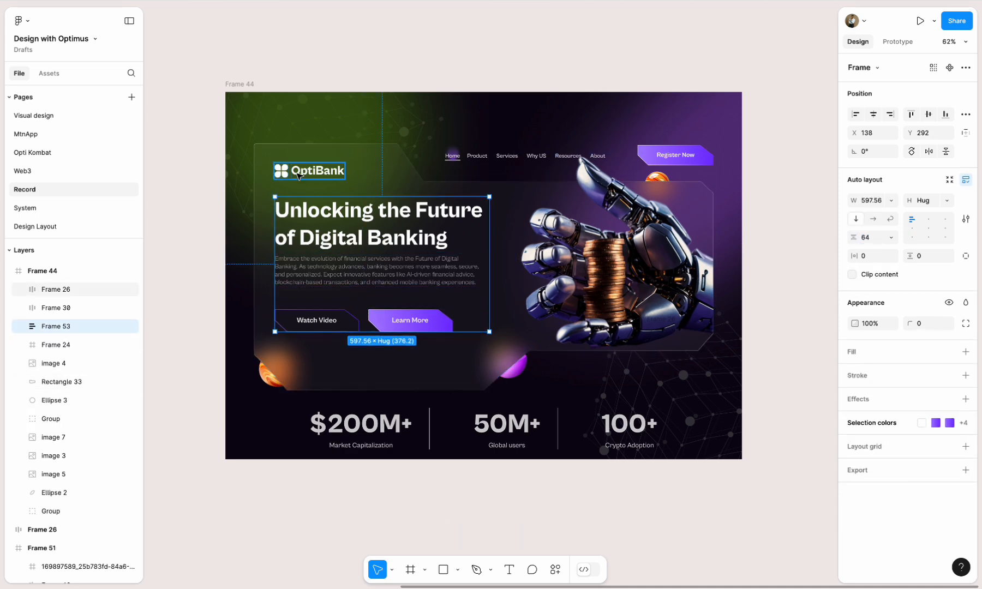
- Combine the OptiBank logo and the text-and-buttons block in a vertical auto layout with a gap of 56
{"action": "left_click", "coordinate": [297, 174], "text": "shift"}
{"action": "key", "text": "shift+a"}
{"action": "type", "text": "5"}
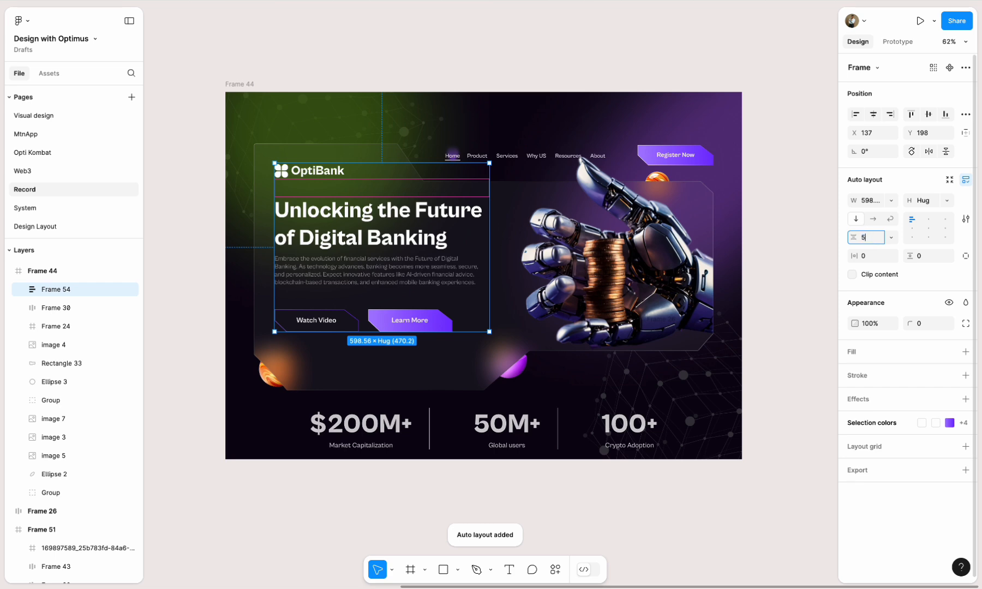
{"action": "type", "text": "6"}
{"action": "key", "text": "Return"}
- Move the combined logo, text and button block inside the glass panel to X 120, Y 198
{"action": "left_click_drag", "start_coordinate": [400, 253], "coordinate": [392, 252]}
{"action": "key", "text": "alt"}
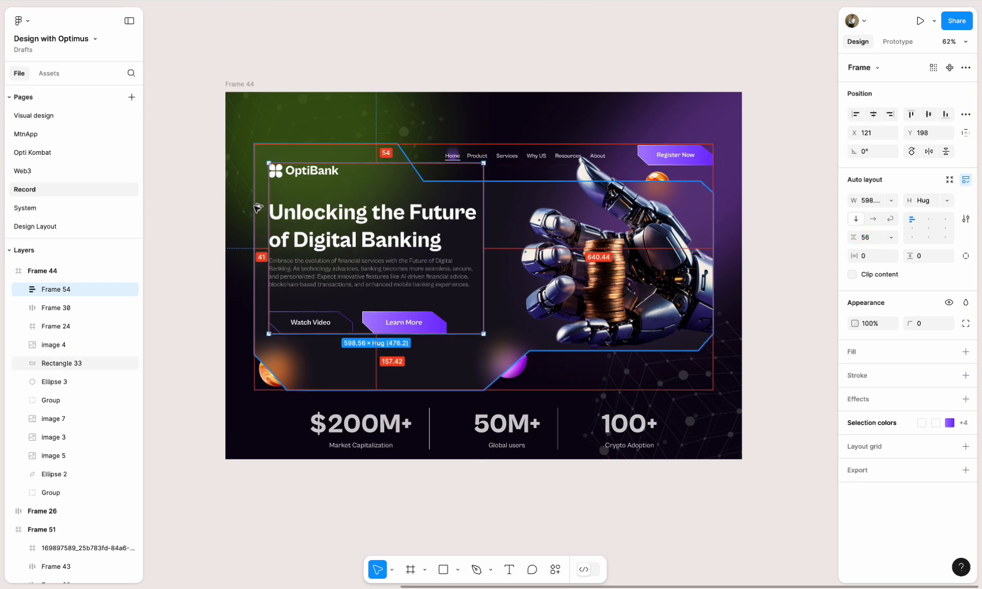
{"action": "key", "text": "Left"}
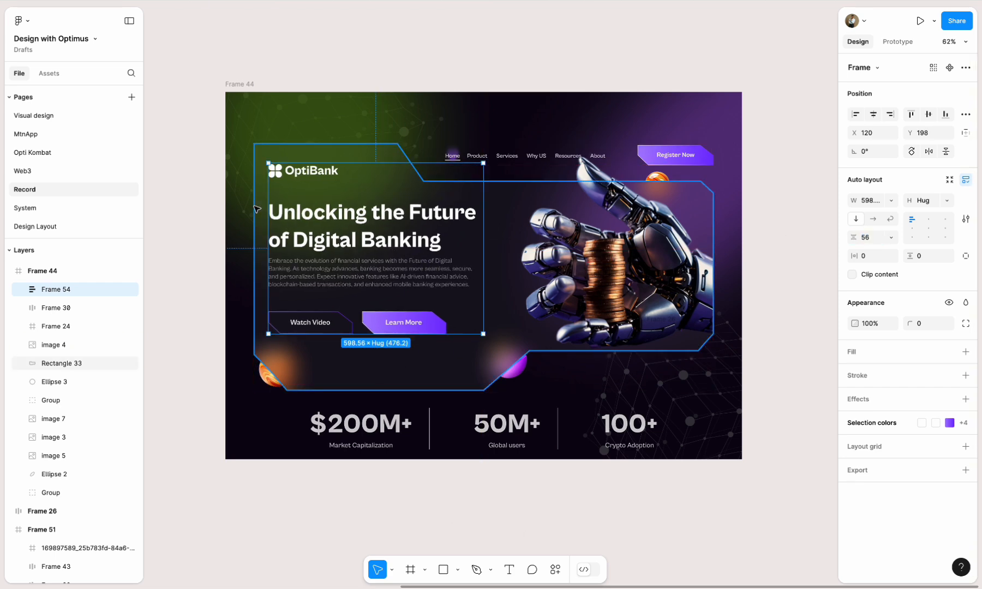
{"action": "left_click", "coordinate": [761, 263]}
- Move the content block, navigation bar and notched glass panel together slightly upward within Frame 44
{"action": "left_click", "coordinate": [624, 284]}
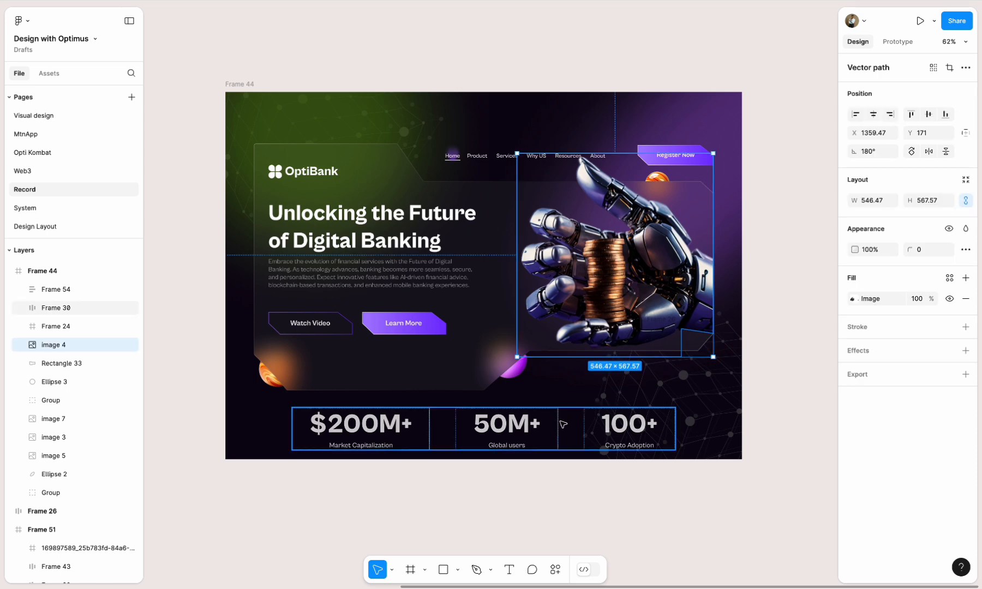
{"action": "left_click", "coordinate": [543, 148]}
{"action": "left_click", "coordinate": [409, 183], "text": "shift"}
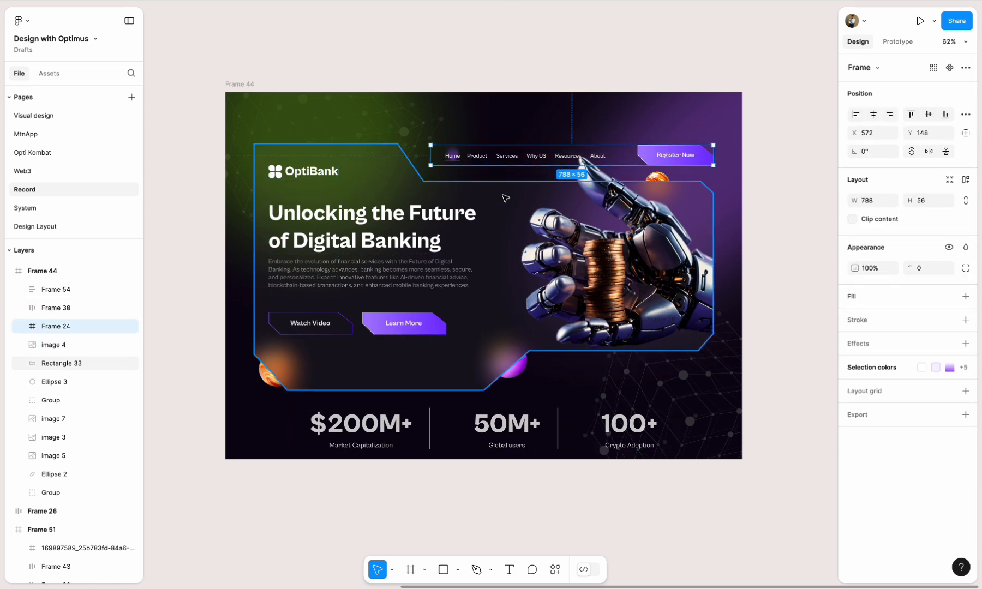
{"action": "left_click_drag", "start_coordinate": [364, 219], "coordinate": [365, 204]}
{"action": "left_click", "coordinate": [770, 275]}
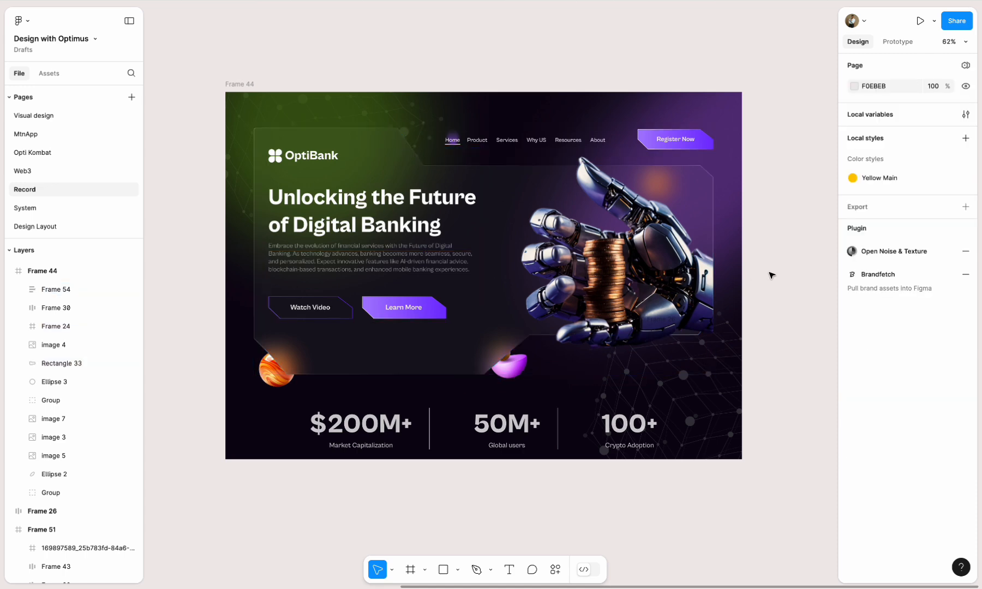
- Move the orange and purple spheres up so they tuck behind the lower notched corners of the glass panel
{"action": "left_click", "coordinate": [711, 279]}
{"action": "left_click_drag", "start_coordinate": [277, 370], "coordinate": [267, 360]}
{"action": "left_click_drag", "start_coordinate": [510, 369], "coordinate": [511, 357]}
{"action": "left_click", "coordinate": [751, 305]}
- Draw an ellipse about 19 × 22 on the empty canvas above Frame 44
{"action": "scroll", "coordinate": [752, 305], "scroll_direction": "up", "scroll_amount": 2}
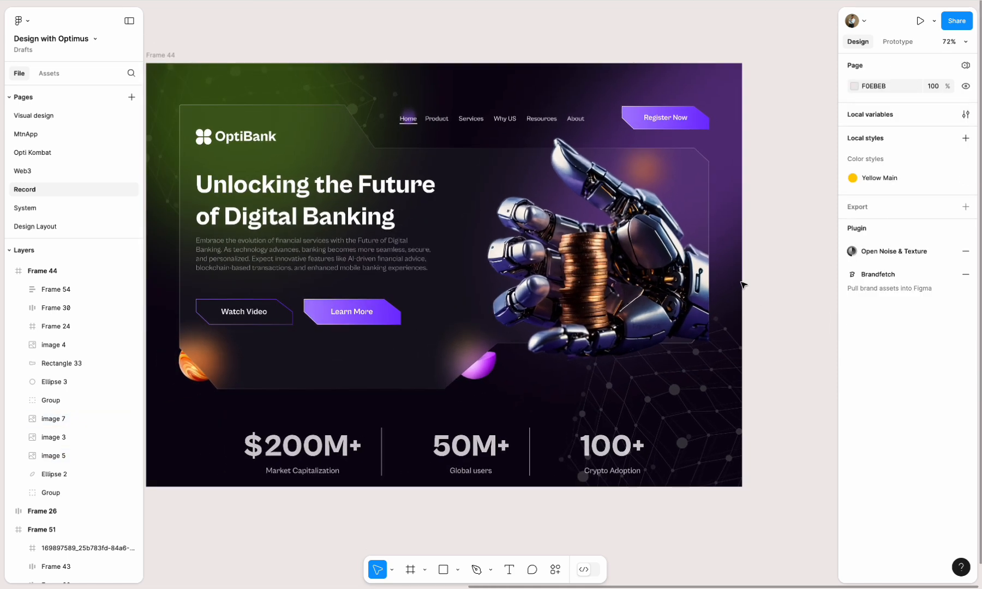
{"action": "scroll", "coordinate": [408, 119], "scroll_direction": "up", "scroll_amount": 10}
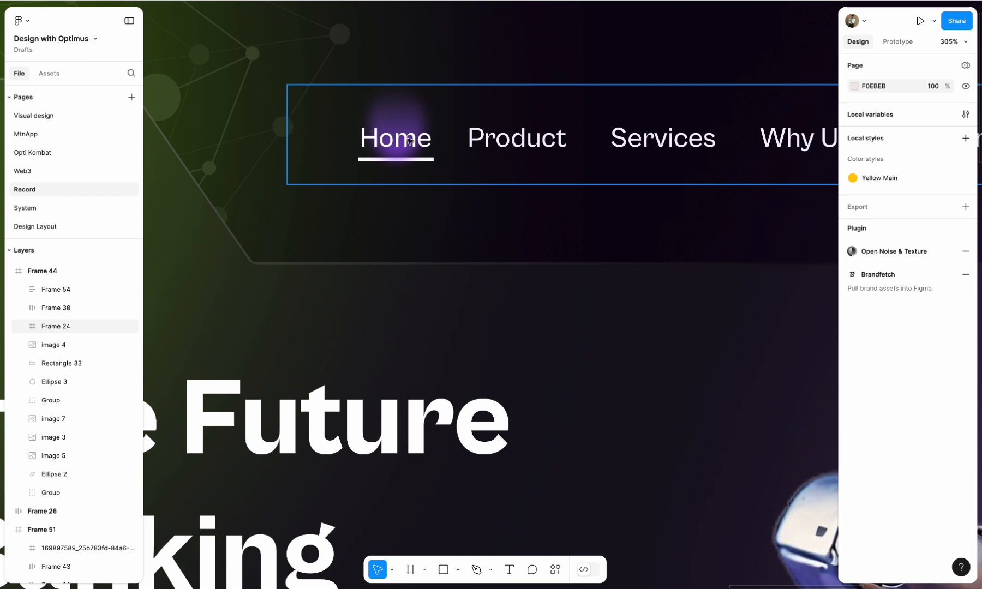
{"action": "scroll", "coordinate": [409, 141], "scroll_direction": "up", "scroll_amount": 5}
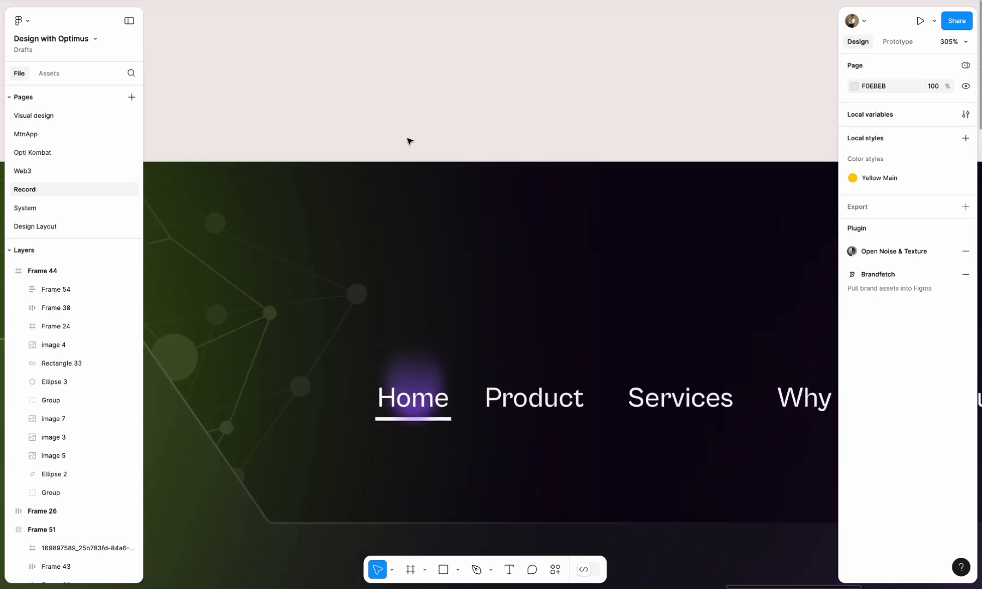
{"action": "left_click", "coordinate": [457, 570]}
{"action": "left_click", "coordinate": [474, 499]}
{"action": "left_click_drag", "start_coordinate": [380, 70], "coordinate": [414, 108]}
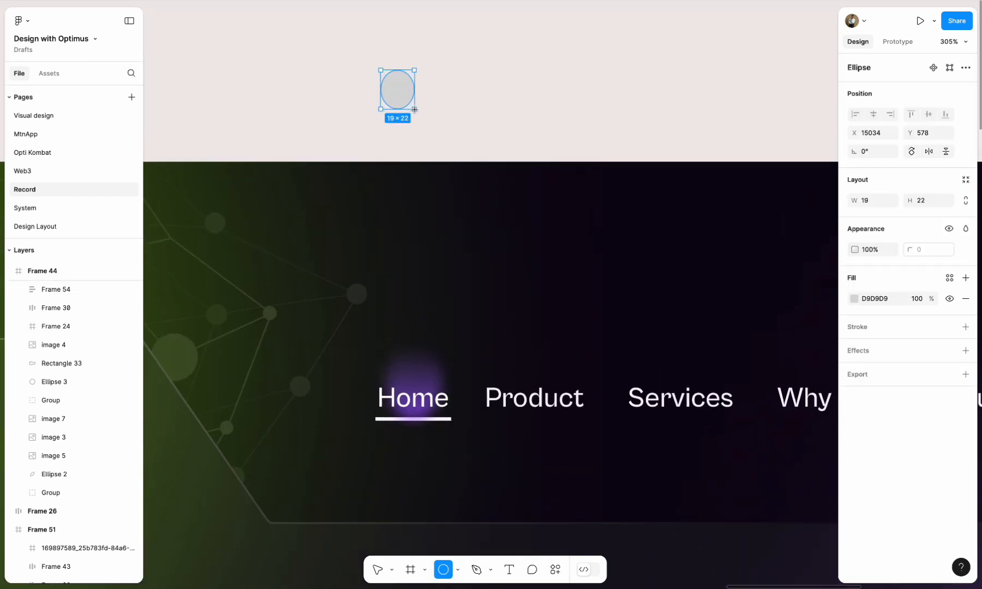
- Give the ellipse a linear gradient fill from black 000000 to purple 722AFF
{"action": "left_click", "coordinate": [854, 299]}
{"action": "left_click", "coordinate": [727, 287]}
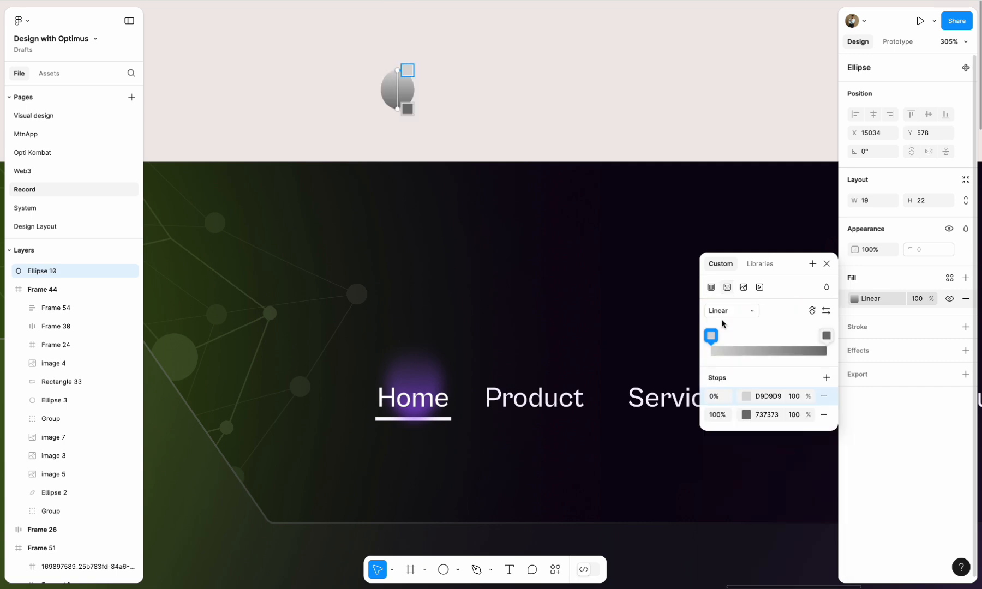
{"action": "left_click", "coordinate": [746, 396]}
{"action": "left_click_drag", "start_coordinate": [613, 390], "coordinate": [543, 442]}
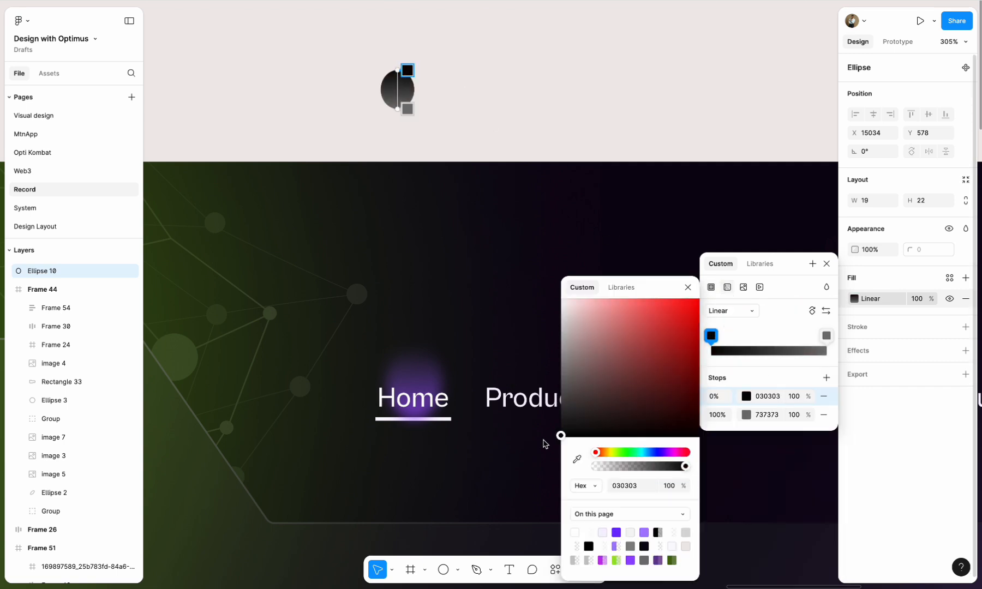
{"action": "left_click", "coordinate": [746, 416]}
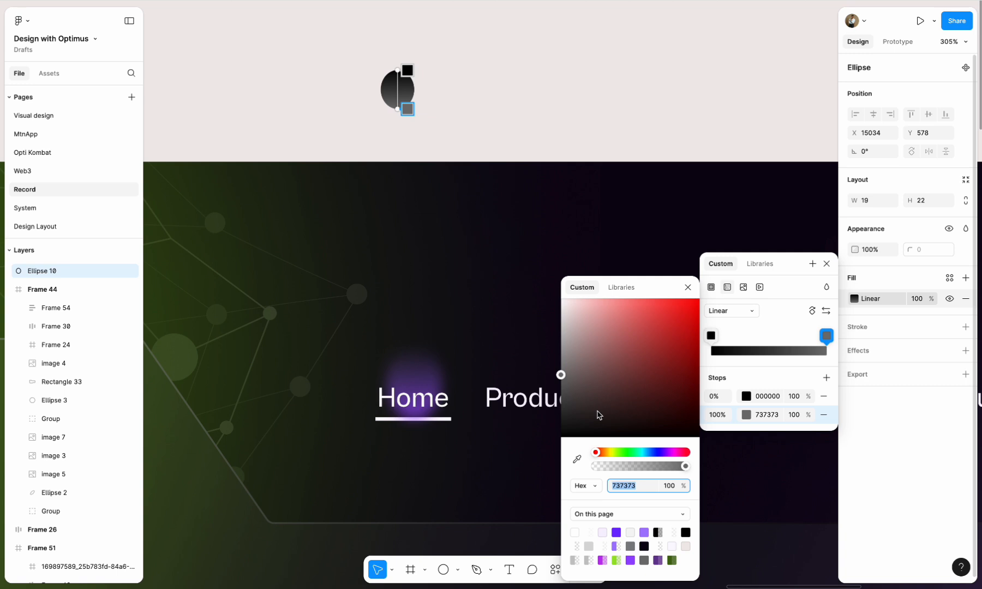
{"action": "left_click", "coordinate": [619, 530]}
- Set the opacity of the ellipse gradient's black stop to 0%
{"action": "left_click", "coordinate": [747, 397]}
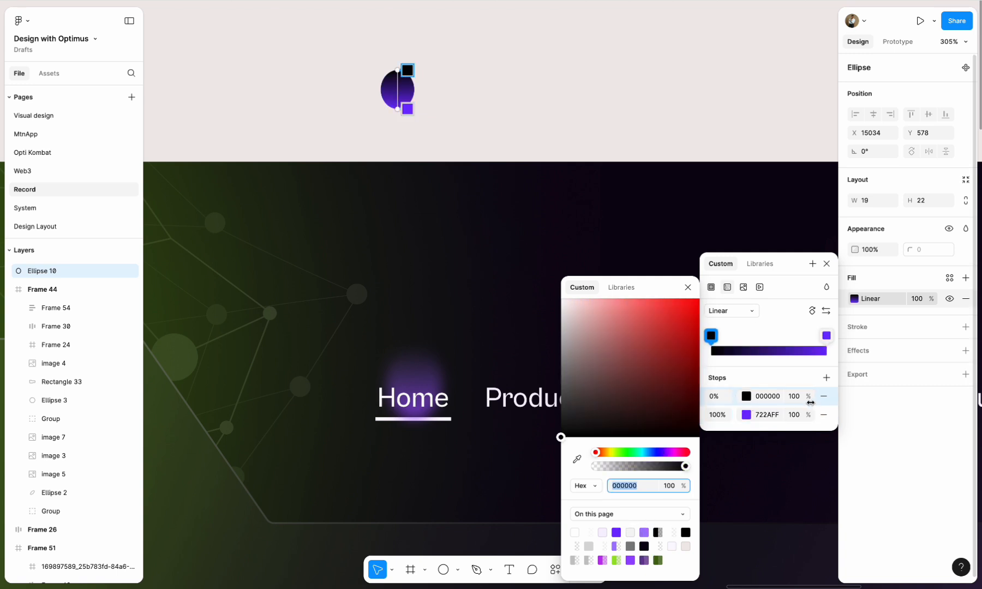
{"action": "type", "text": "0"}
{"action": "key", "text": "Return"}
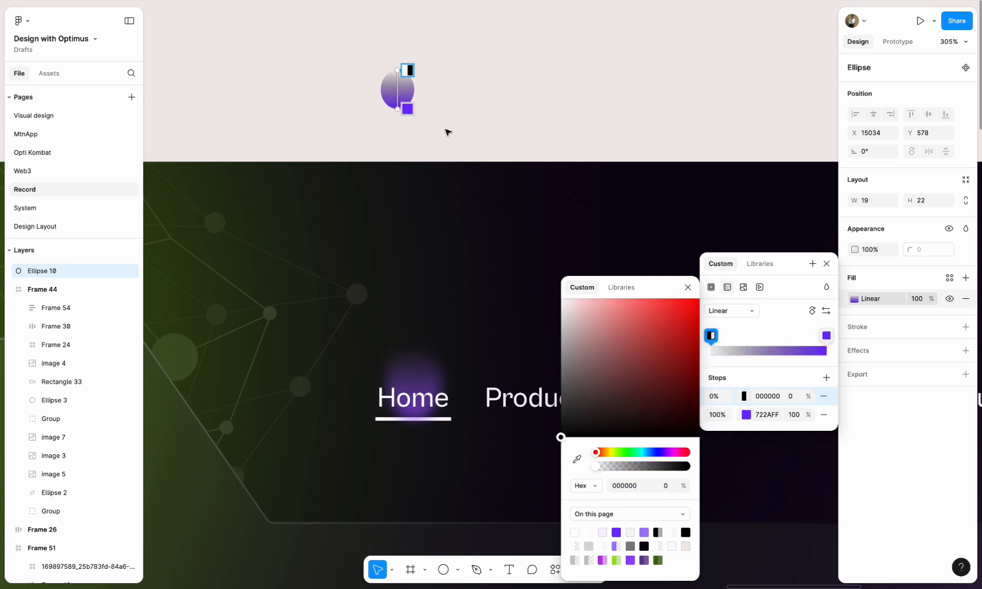
{"action": "left_click", "coordinate": [488, 119]}
- Move the gradient ellipse into Frame 44 at X 657, Y 82 and apply a Layer blur effect
{"action": "left_click", "coordinate": [409, 85]}
{"action": "left_click_drag", "start_coordinate": [454, 247], "coordinate": [476, 325]}
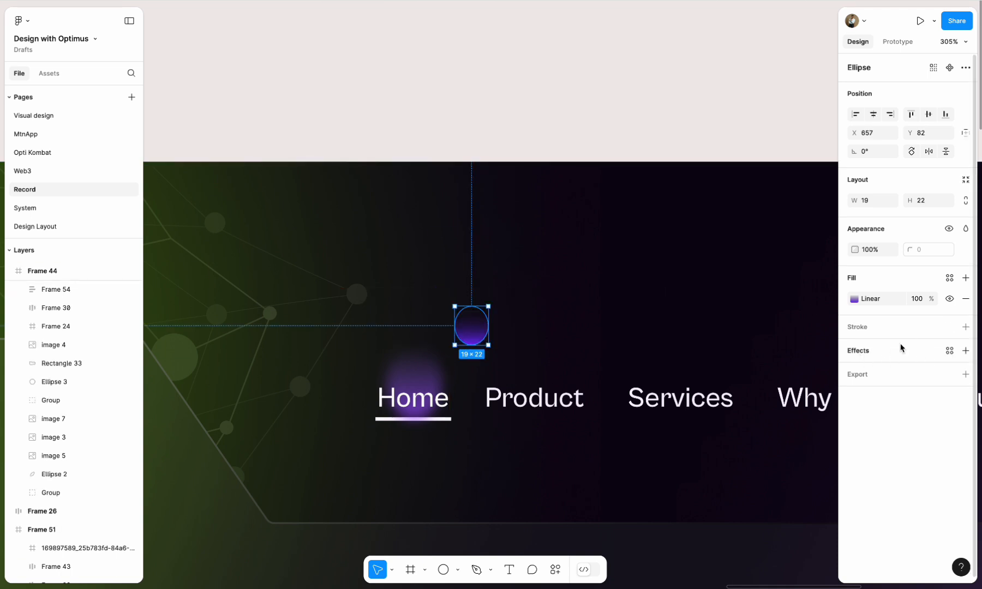
{"action": "left_click", "coordinate": [853, 350]}
{"action": "left_click", "coordinate": [890, 371]}
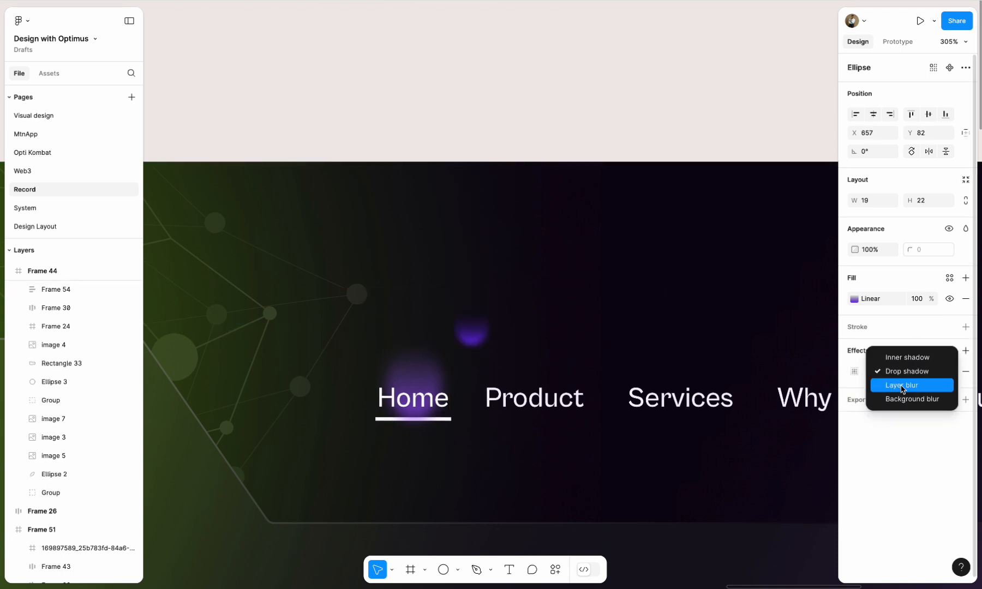
{"action": "left_click", "coordinate": [902, 389]}
- Move the blurred ellipse to X 671, Y 71 and stretch it upward into a taller oval
{"action": "left_click_drag", "start_coordinate": [482, 337], "coordinate": [506, 319]}
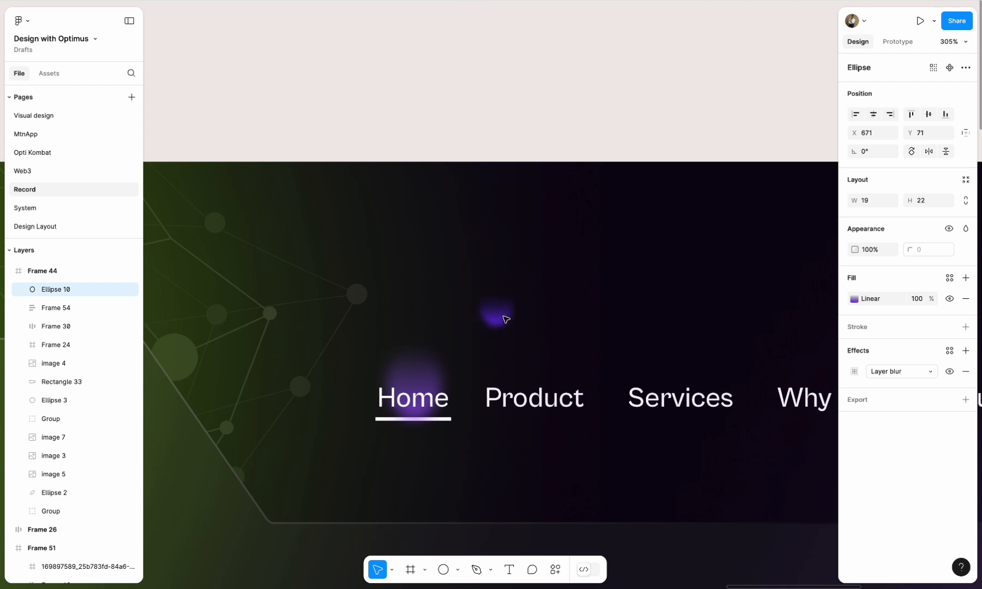
{"action": "left_click_drag", "start_coordinate": [499, 281], "coordinate": [498, 260]}
{"action": "left_click", "coordinate": [519, 140]}
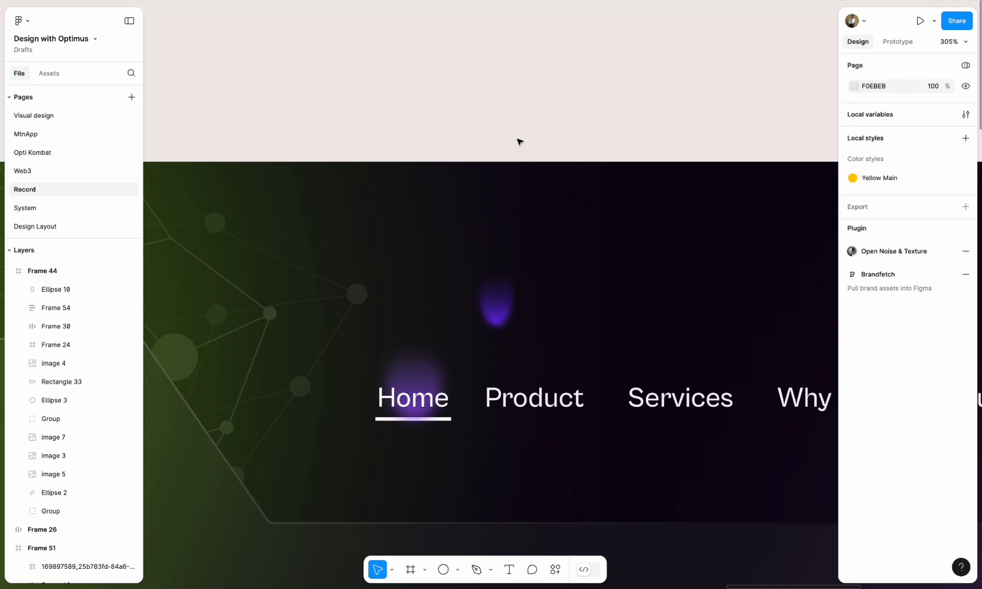
- Delete the blurred gradient ellipse above the navigation links
{"action": "left_click", "coordinate": [508, 320]}
{"action": "left_click", "coordinate": [579, 116]}
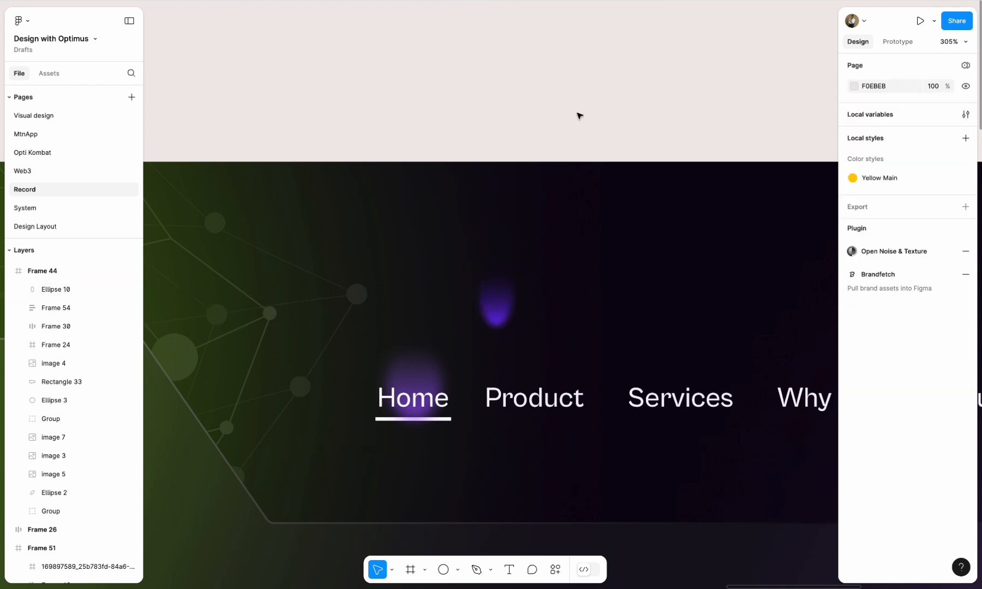
{"action": "left_click", "coordinate": [501, 325]}
{"action": "key", "text": "Delete"}
{"action": "scroll", "coordinate": [502, 347], "scroll_direction": "down", "scroll_amount": 10}
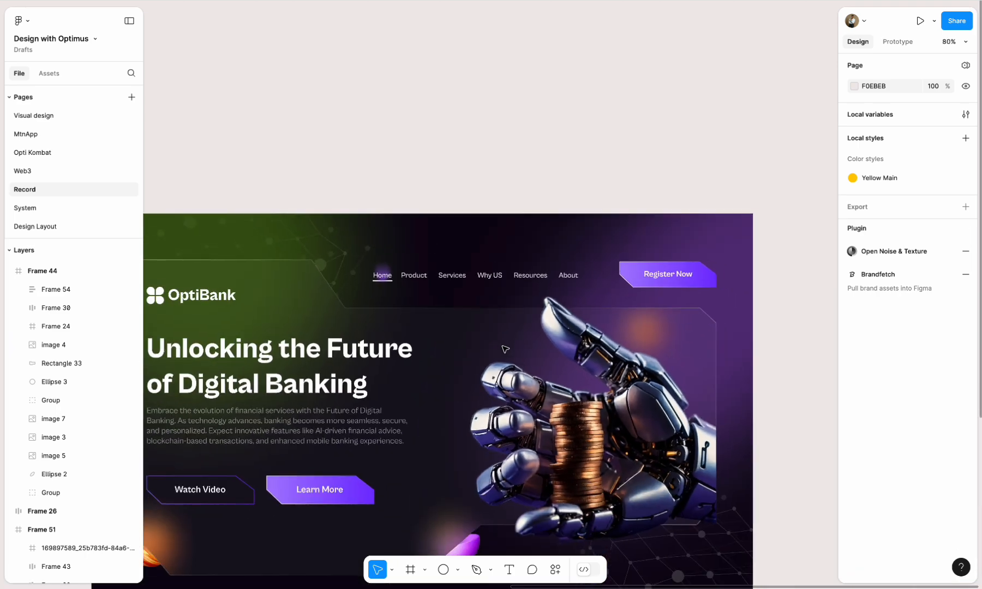
{"action": "scroll", "coordinate": [504, 348], "scroll_direction": "down", "scroll_amount": 5}
{"action": "scroll", "coordinate": [502, 346], "scroll_direction": "left", "scroll_amount": 2}
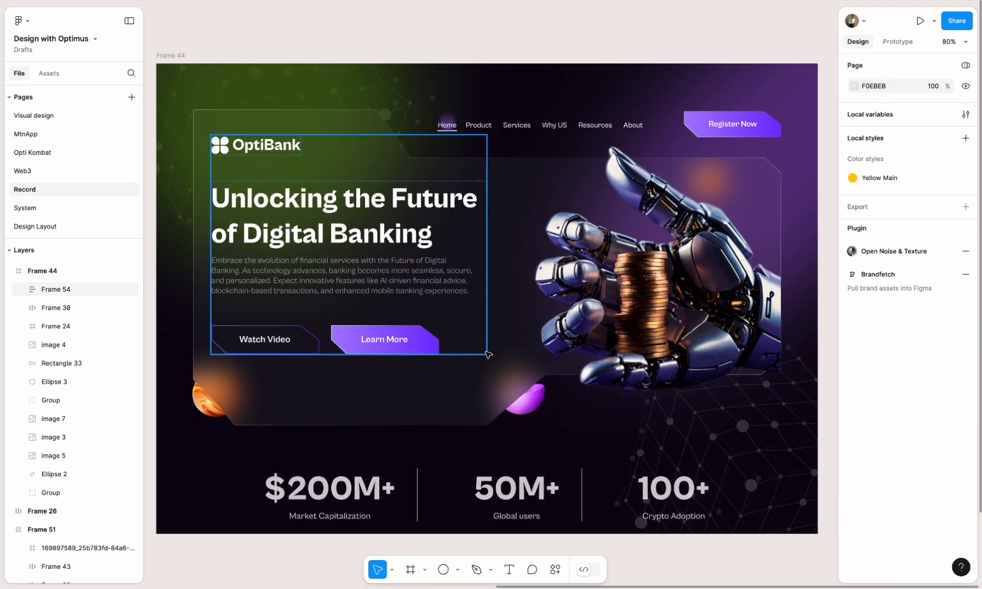